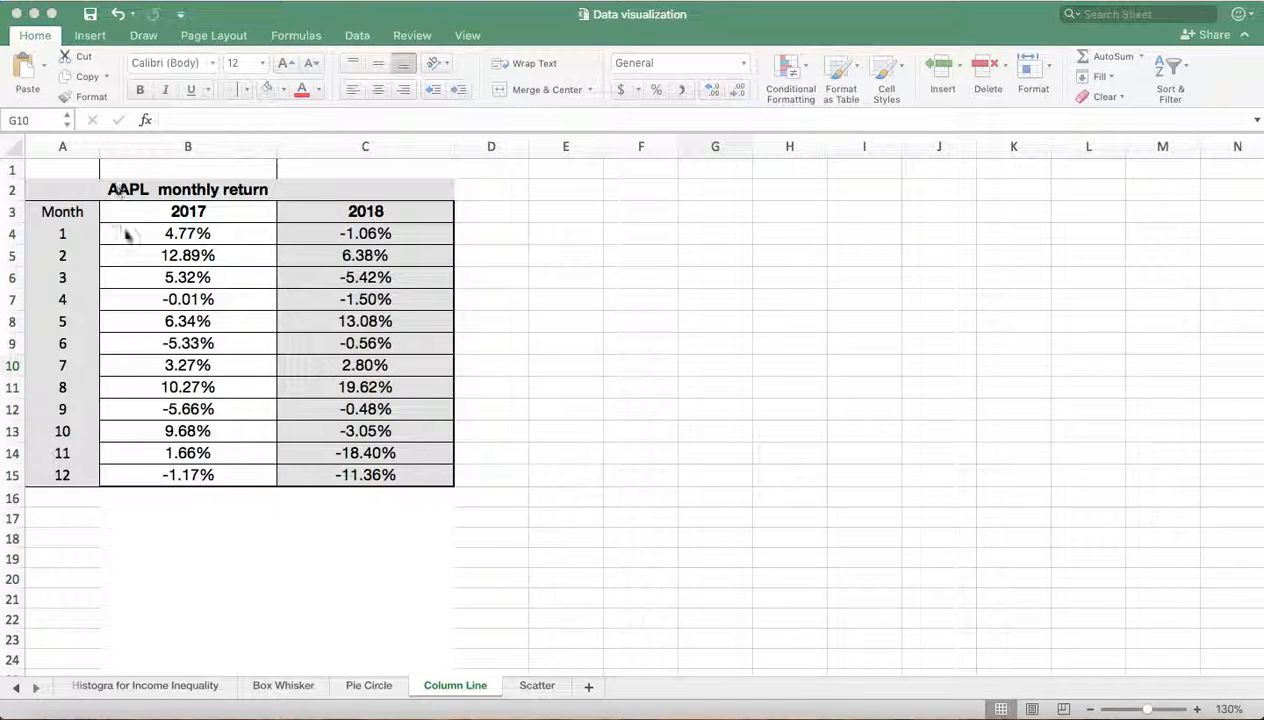
# - Insert a 2-D clustered column chart of the 2017 and 2018 monthly returns in B4:C15
pyautogui.moveTo(131, 212); pyautogui.dragTo(386, 473)
pyautogui.click(615, 299)
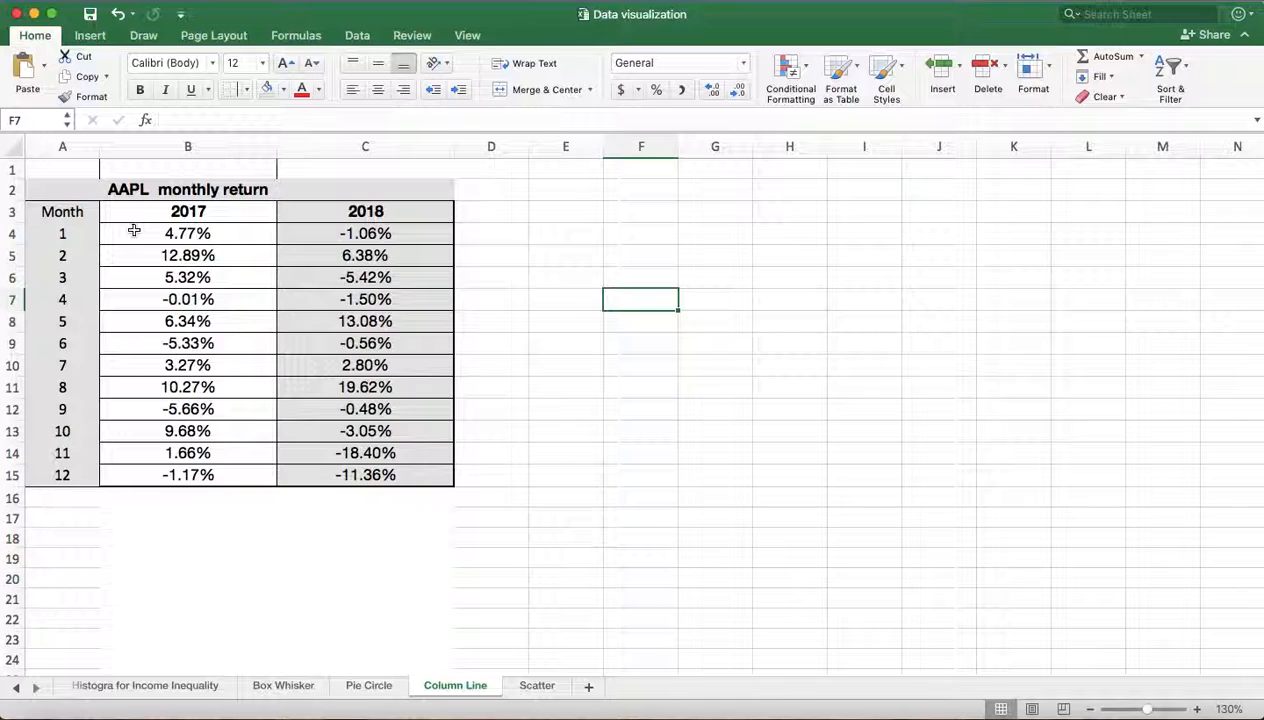
pyautogui.click(203, 245)
pyautogui.moveTo(203, 245); pyautogui.dragTo(360, 481)
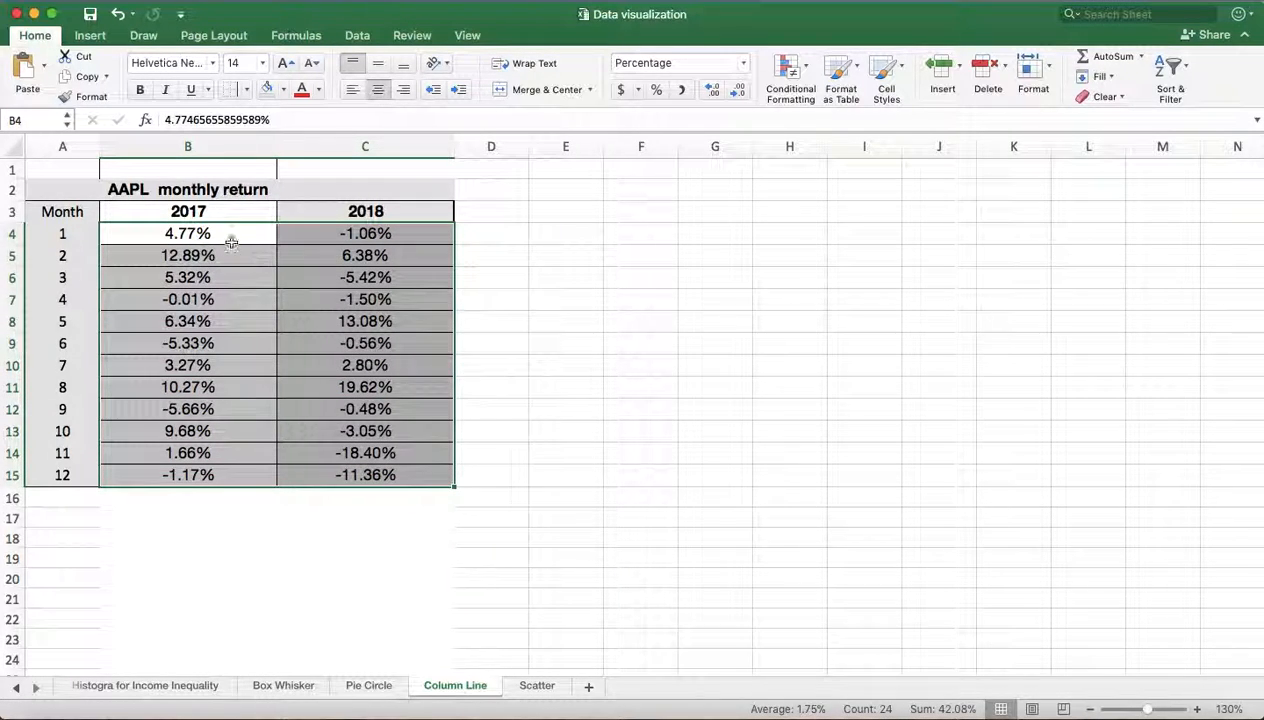
pyautogui.click(90, 37)
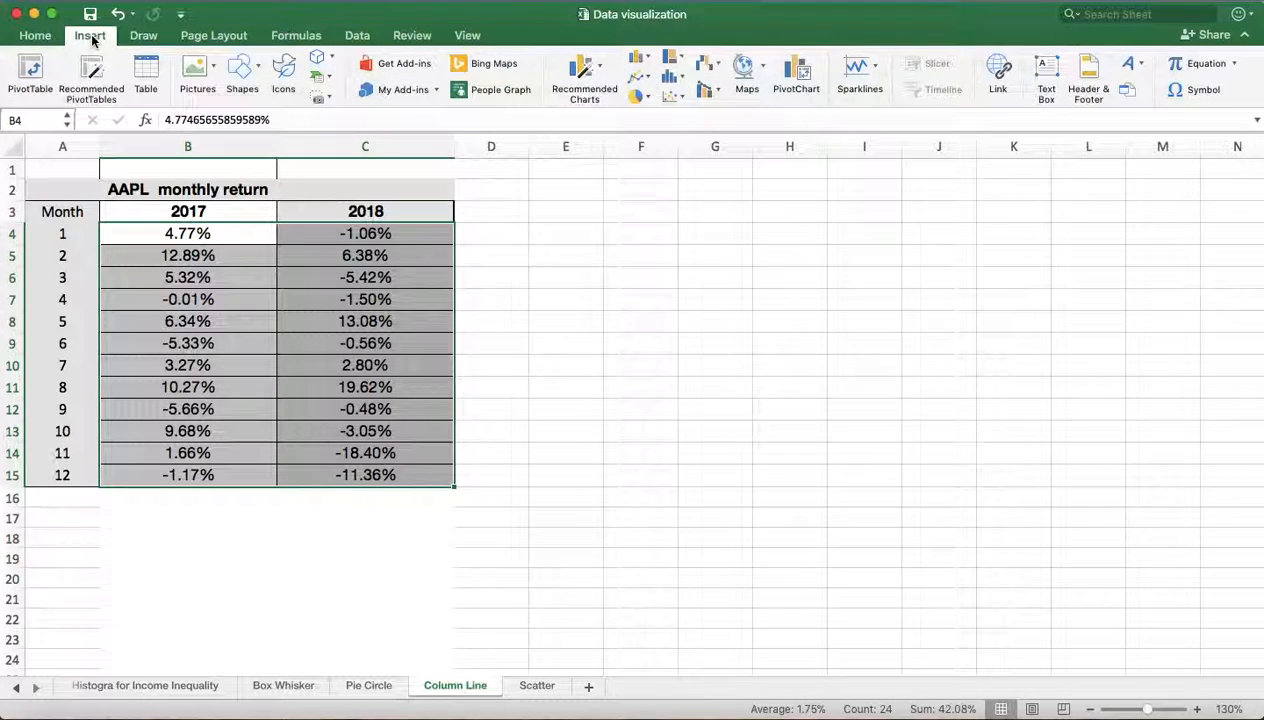
pyautogui.click(640, 60)
pyautogui.click(670, 146)
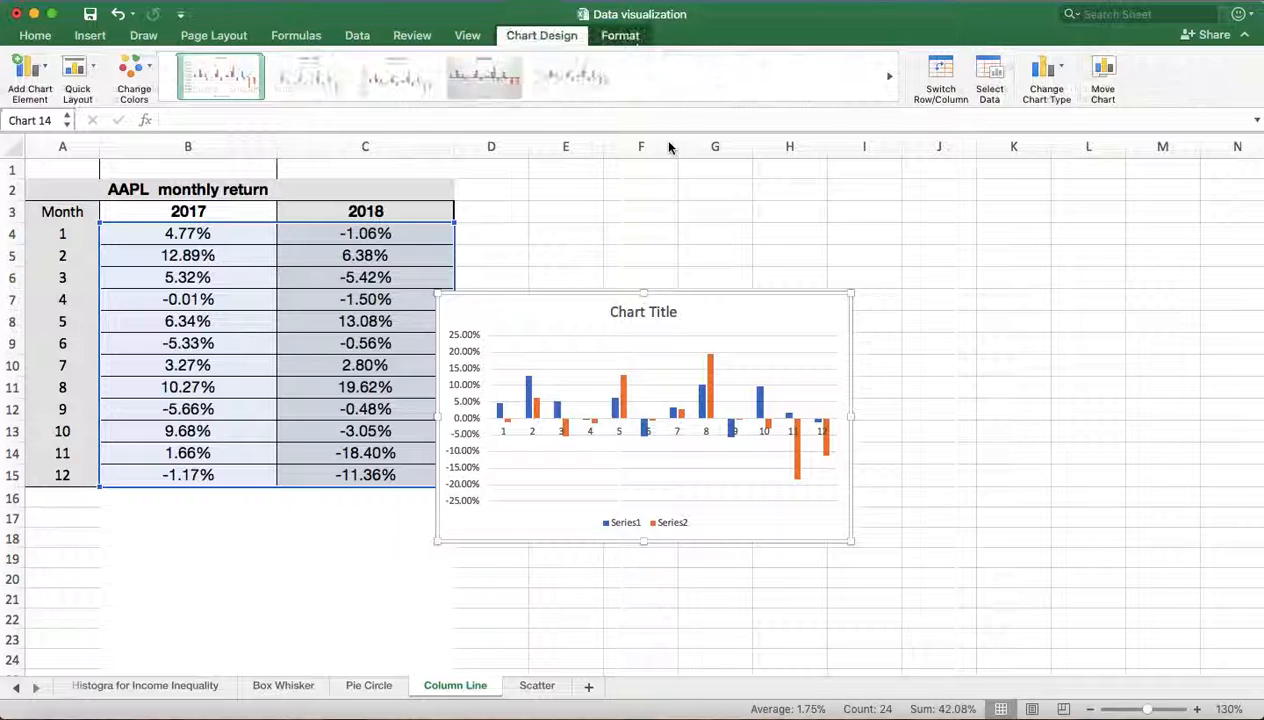
# - Move the column chart beside the table and enlarge it to span about columns E to M, rows 2 to 22
pyautogui.moveTo(545, 310); pyautogui.dragTo(666, 206)
pyautogui.moveTo(970, 442); pyautogui.dragTo(1066, 620)
pyautogui.moveTo(1066, 195); pyautogui.dragTo(1159, 188)
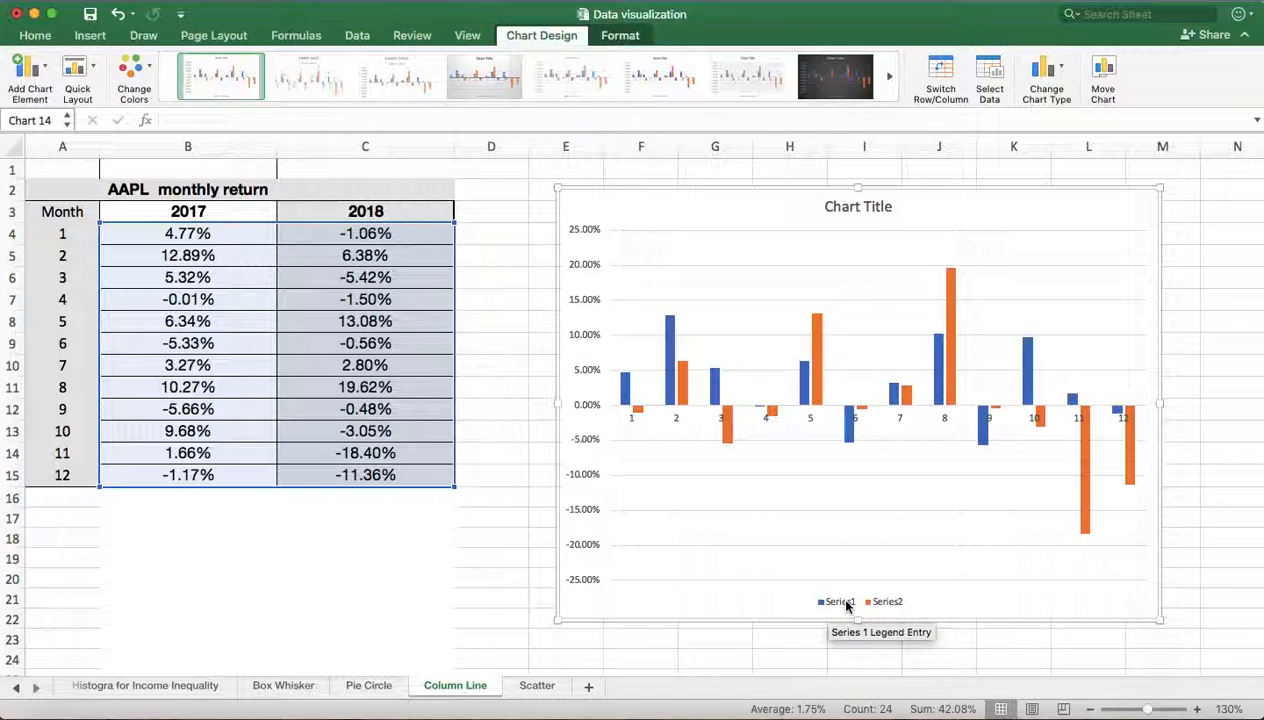
# - Name the column chart's two series from header cells B3 (2017) and C3 (2018) in the chart's data source
pyautogui.rightClick(846, 604)
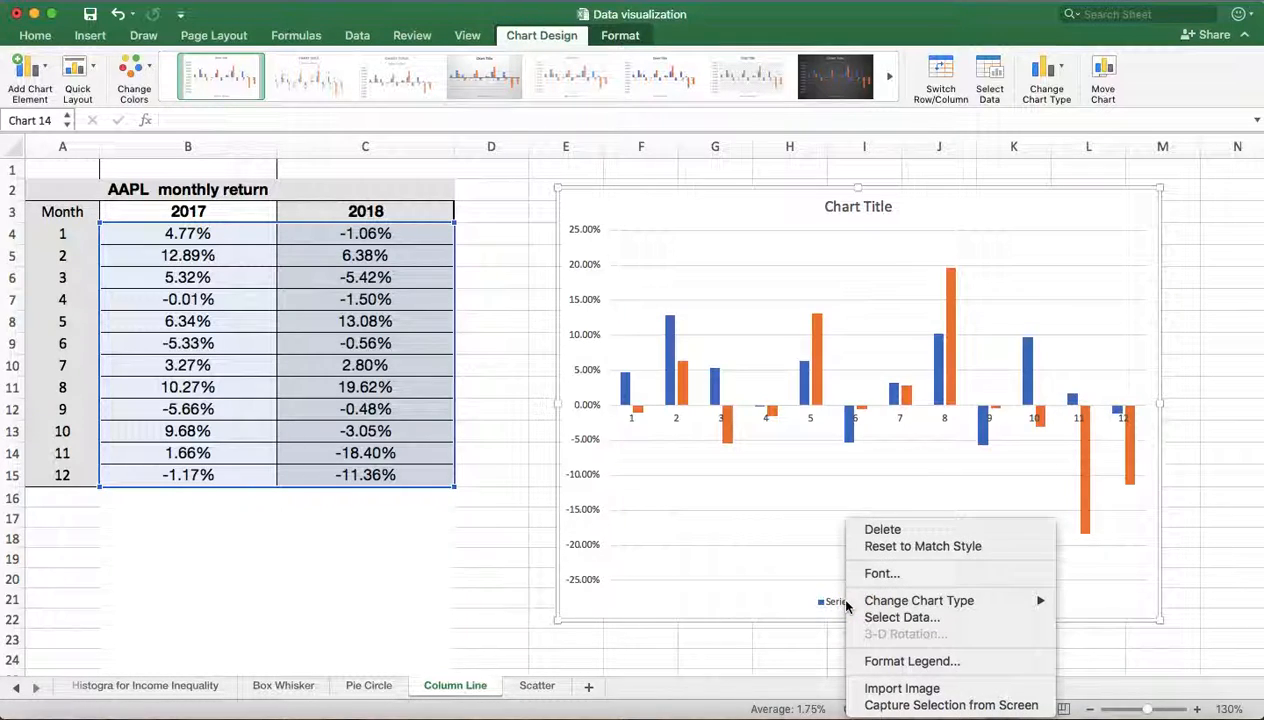
pyautogui.click(878, 618)
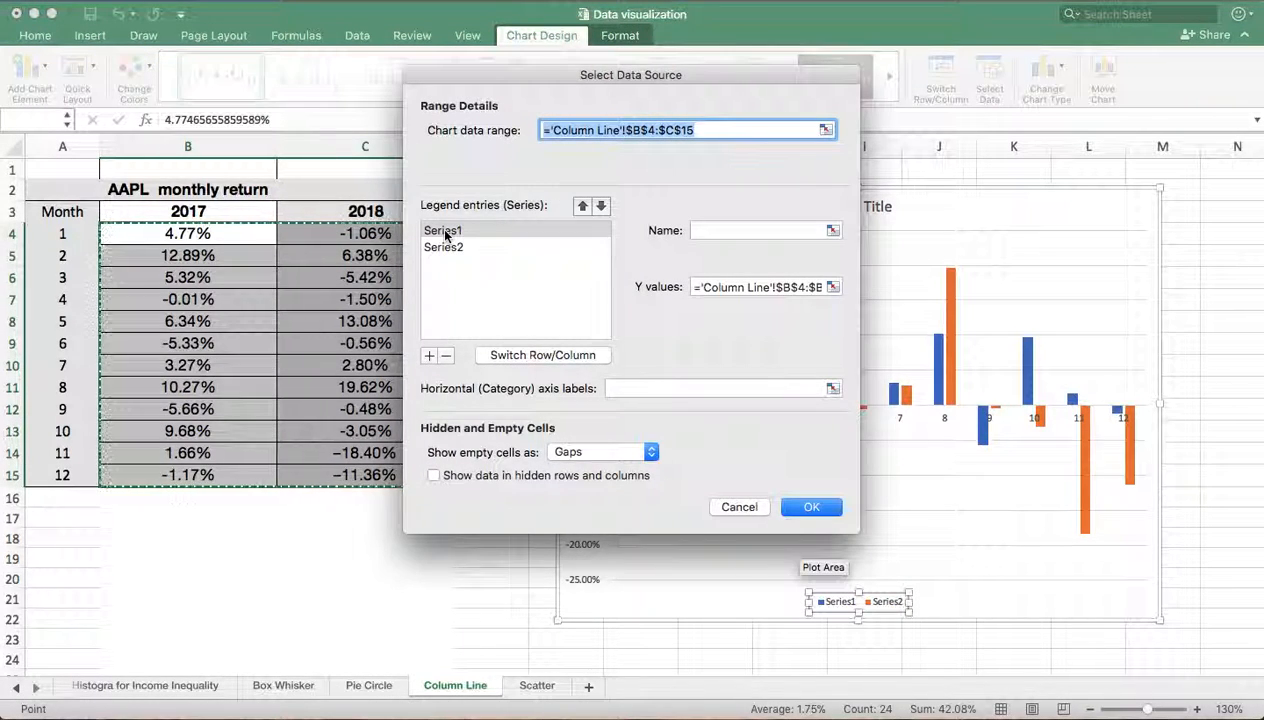
pyautogui.click(704, 229)
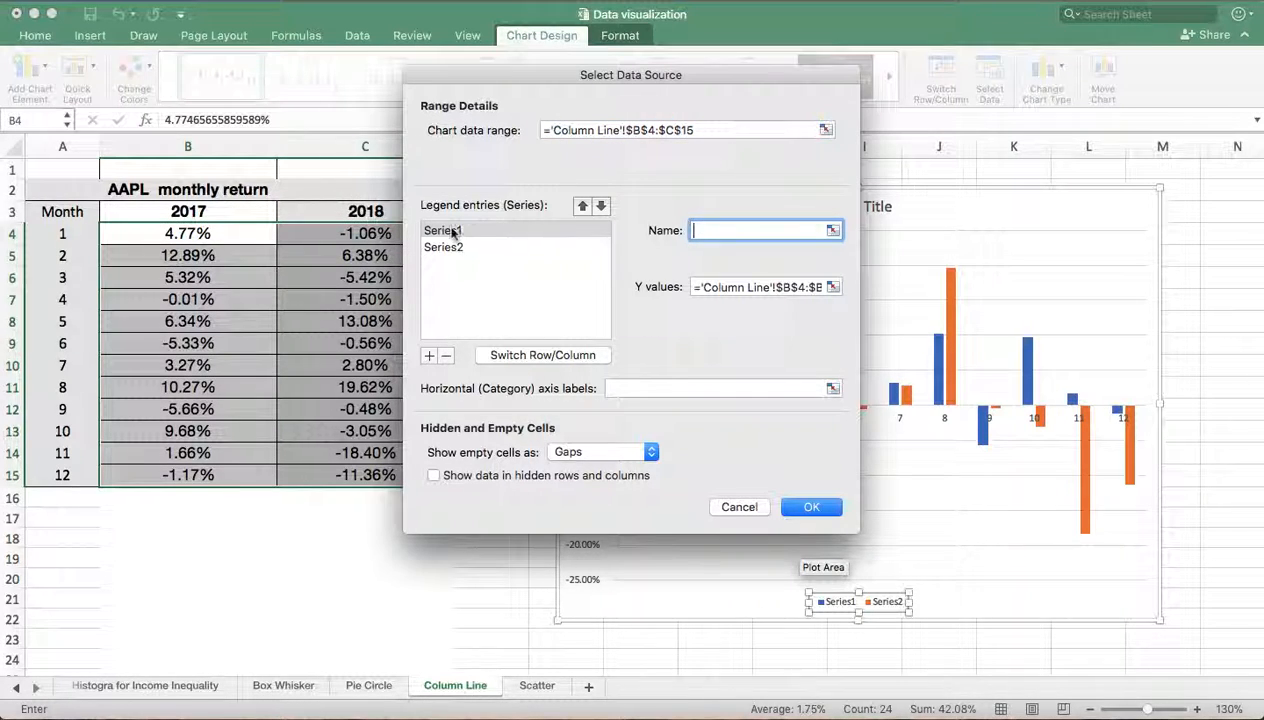
pyautogui.click(201, 212)
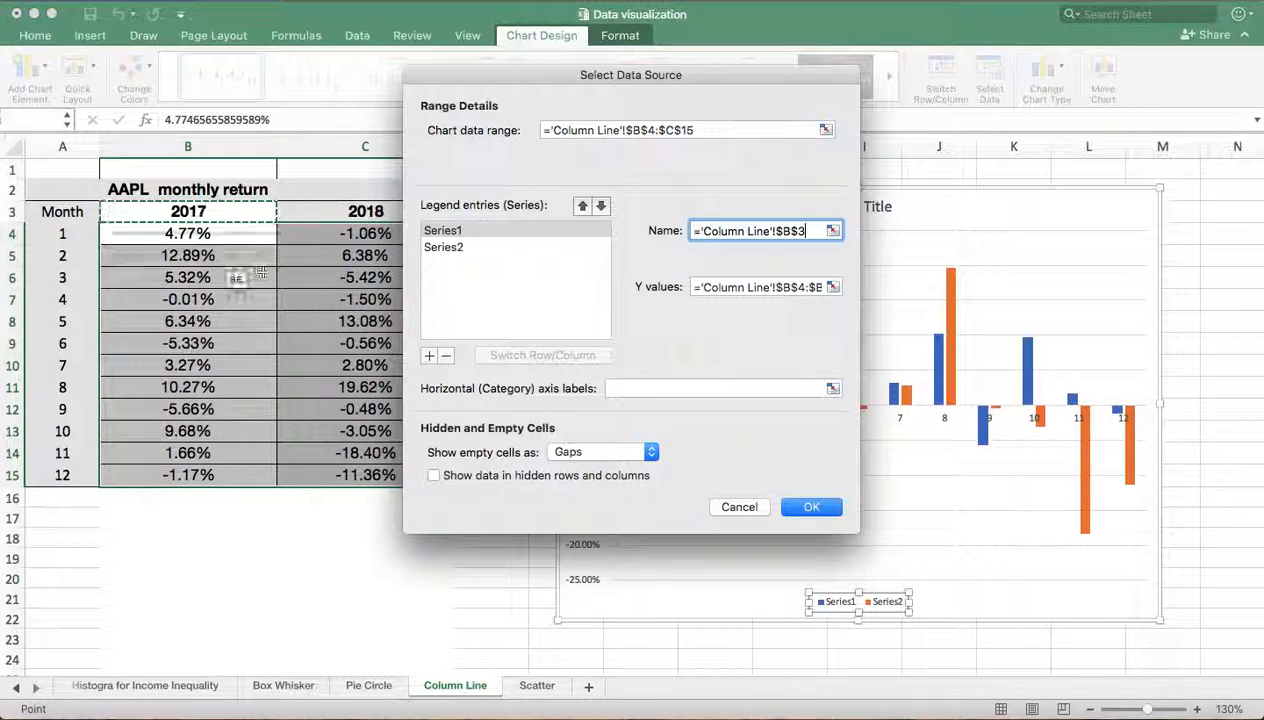
pyautogui.click(447, 249)
pyautogui.click(709, 229)
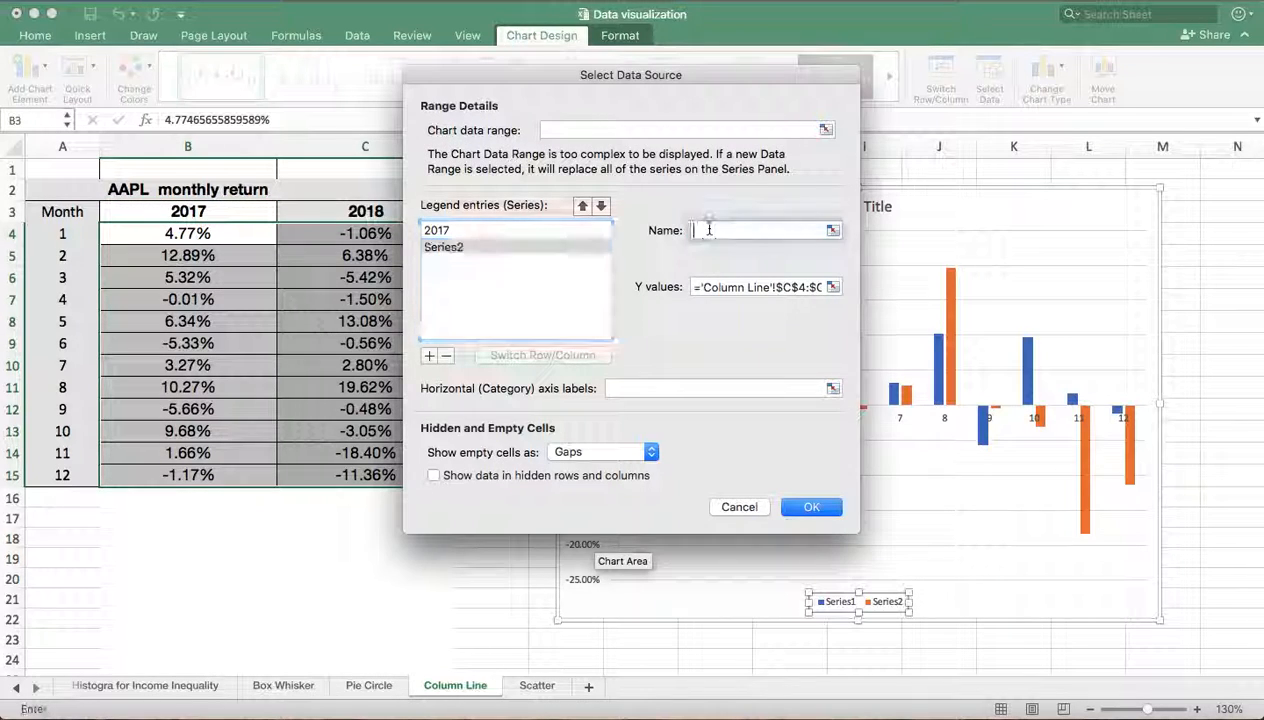
pyautogui.click(357, 212)
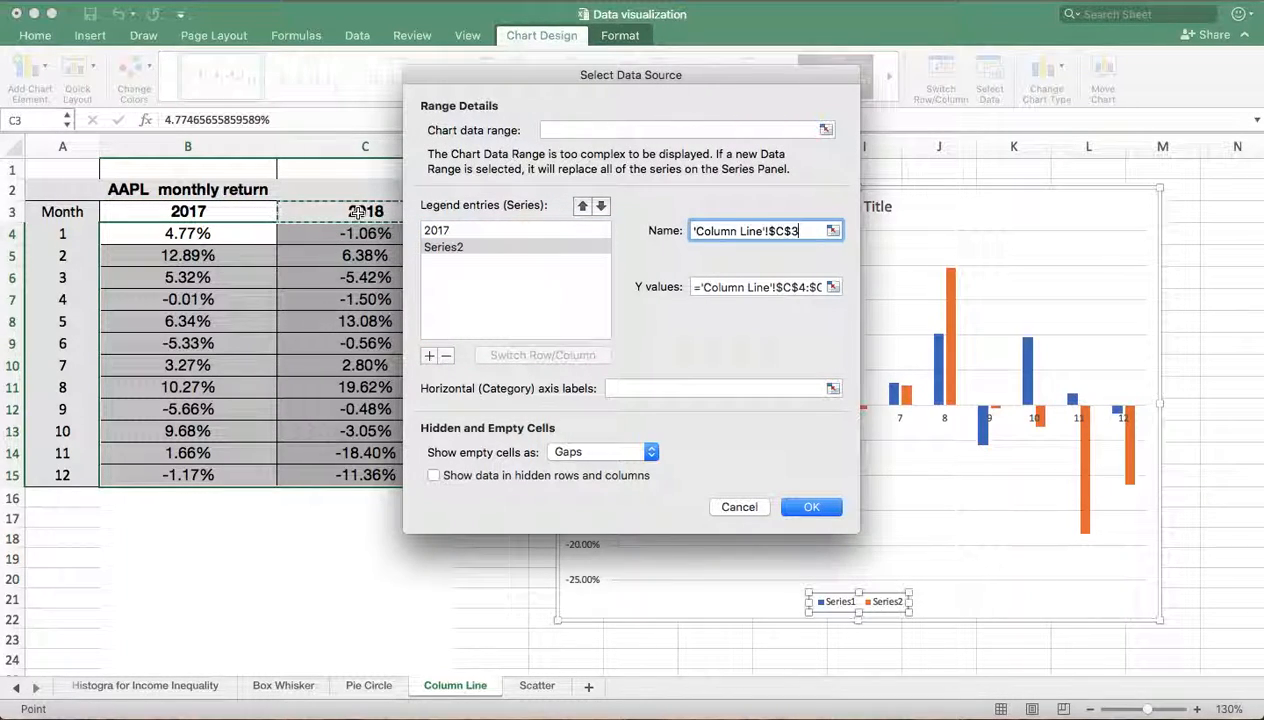
pyautogui.click(800, 509)
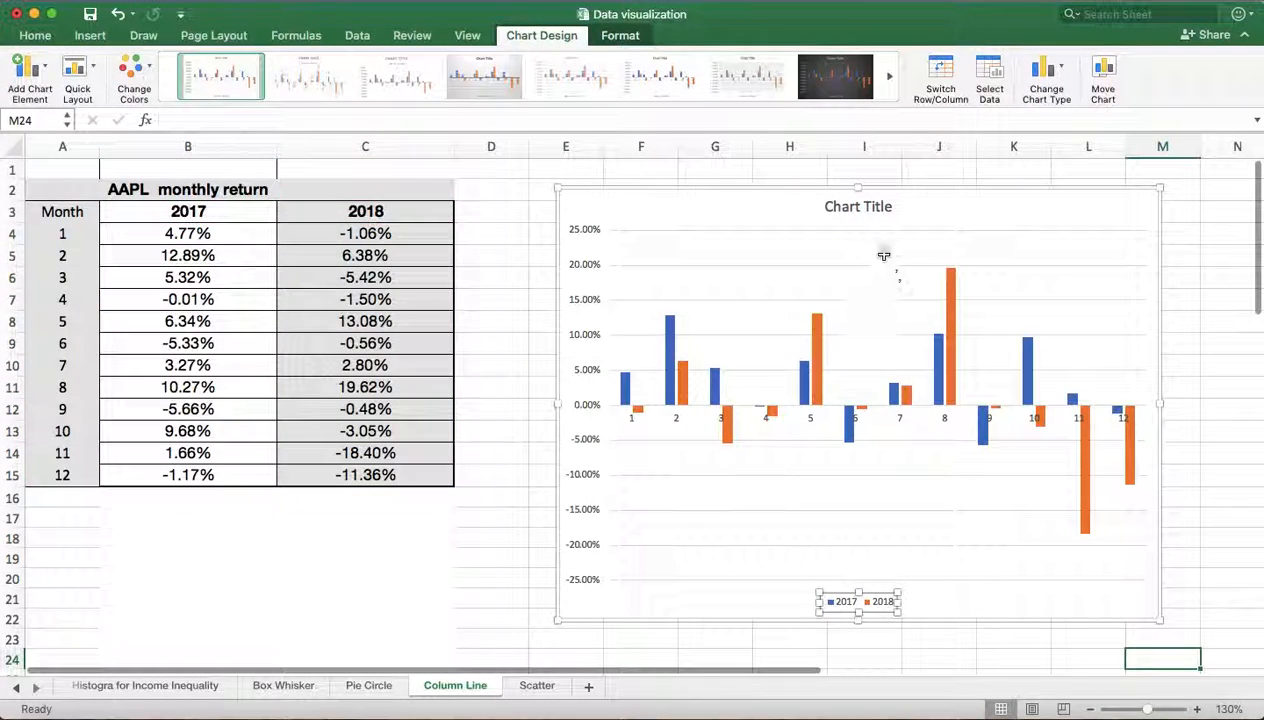
# - Replace the column chart's placeholder title with AAPL
pyautogui.click(866, 208)
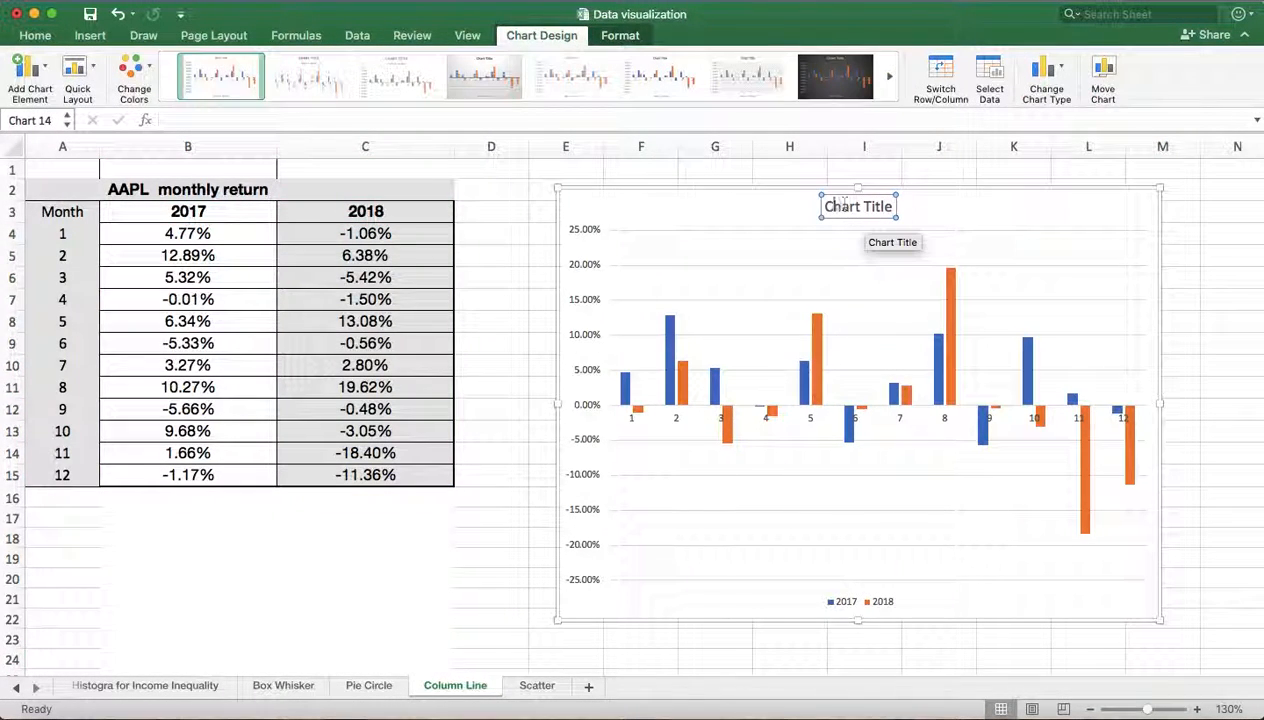
pyautogui.click(884, 206)
pyautogui.press('BackSpace')
pyautogui.press('BackSpace')
pyautogui.press('BackSpace')
pyautogui.press('BackSpace')
pyautogui.press('BackSpace')
pyautogui.press('BackSpace')
pyautogui.press('BackSpace')
pyautogui.press('BackSpace')
pyautogui.press('BackSpace')
pyautogui.press('BackSpace')
pyautogui.press('BackSpace')
pyautogui.write('AA')
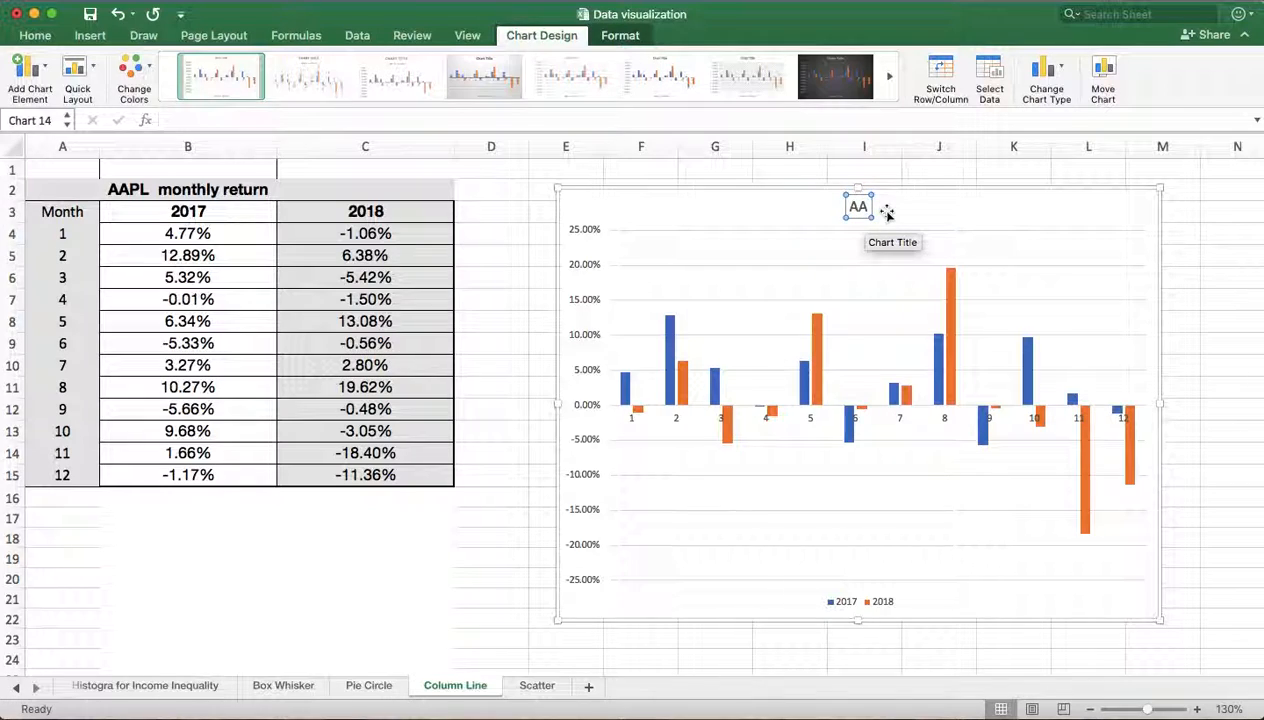
pyautogui.write('PL')
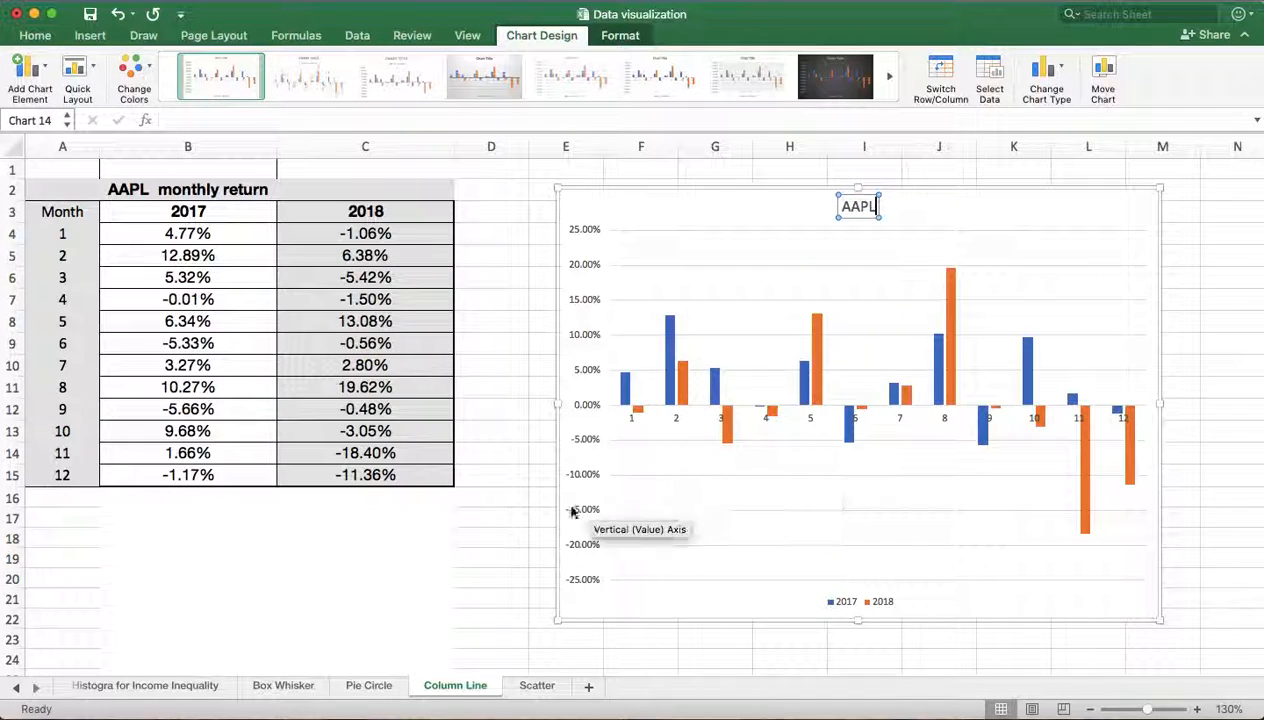
pyautogui.click(508, 516)
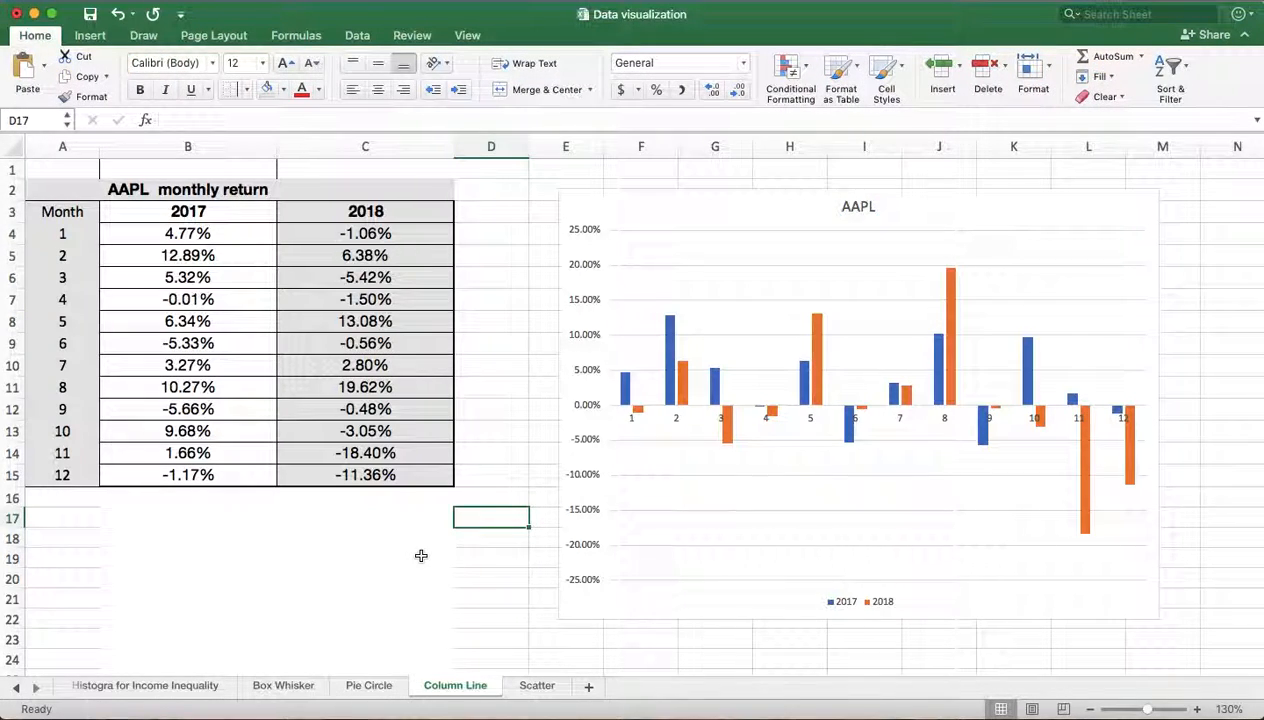
# - Remove the AAPL column chart from the Column Line sheet
pyautogui.scroll(-3, 421, 556)
pyautogui.scroll(3, 421, 556)
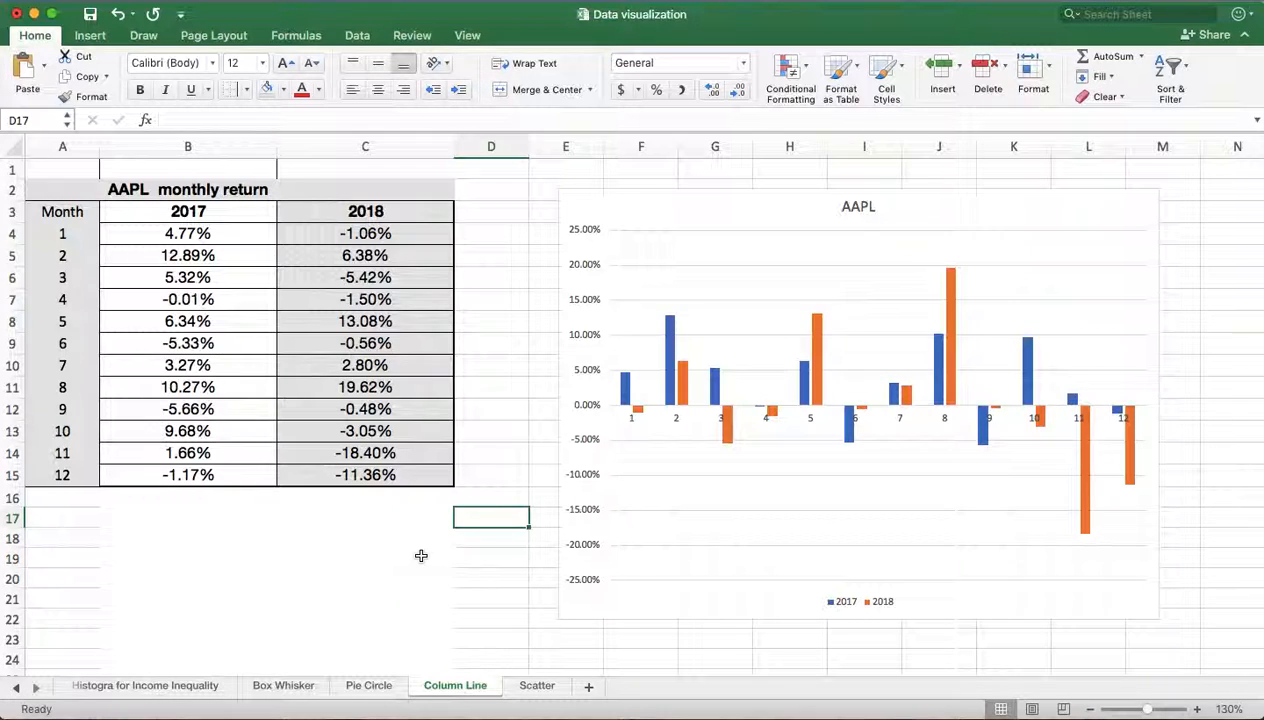
pyautogui.rightClick(644, 203)
pyautogui.click(668, 209)
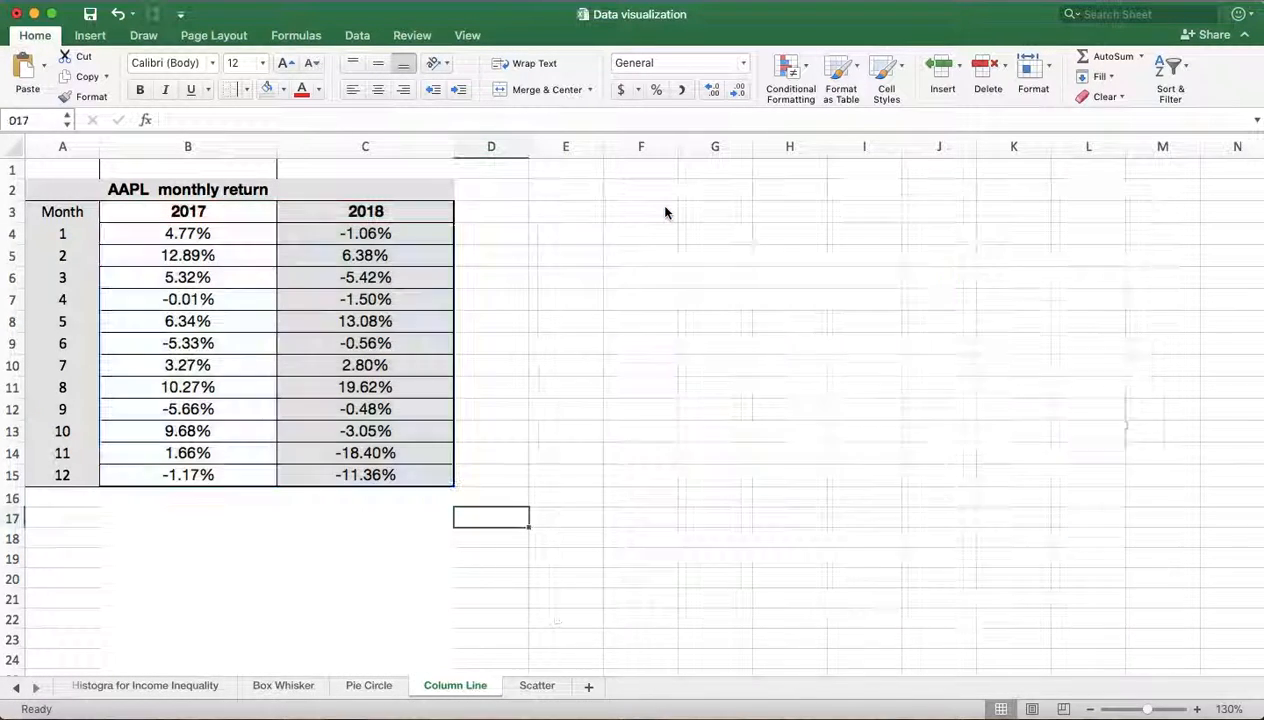
pyautogui.click(690, 321)
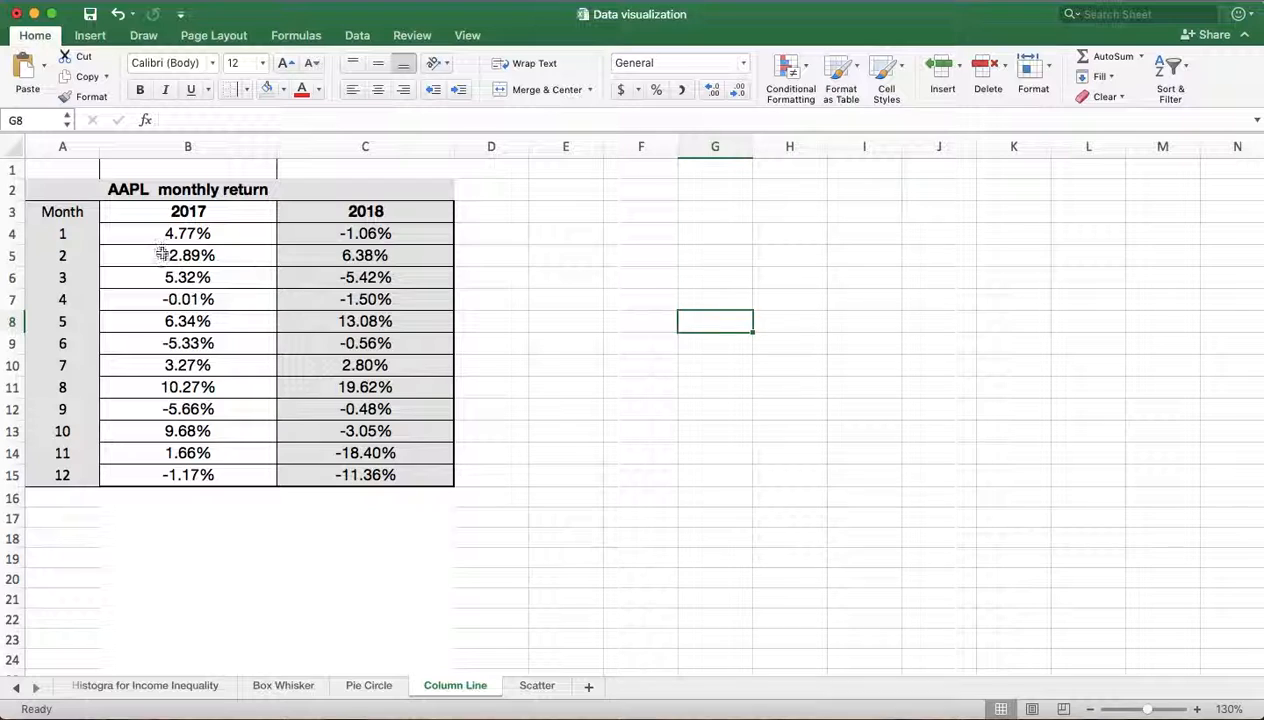
# - Insert a basic 2-D line chart of the returns in B4:C15 and enlarge it beside the table, across about columns E to M
pyautogui.moveTo(153, 238); pyautogui.dragTo(343, 474)
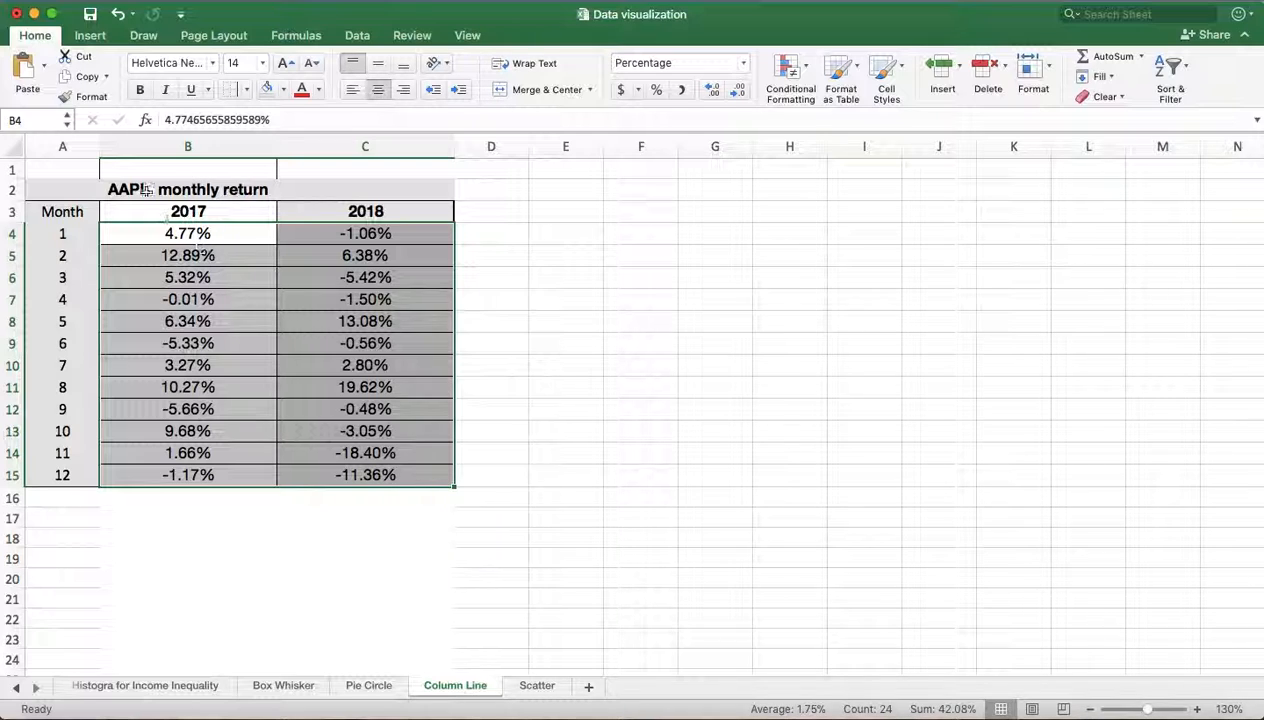
pyautogui.click(96, 40)
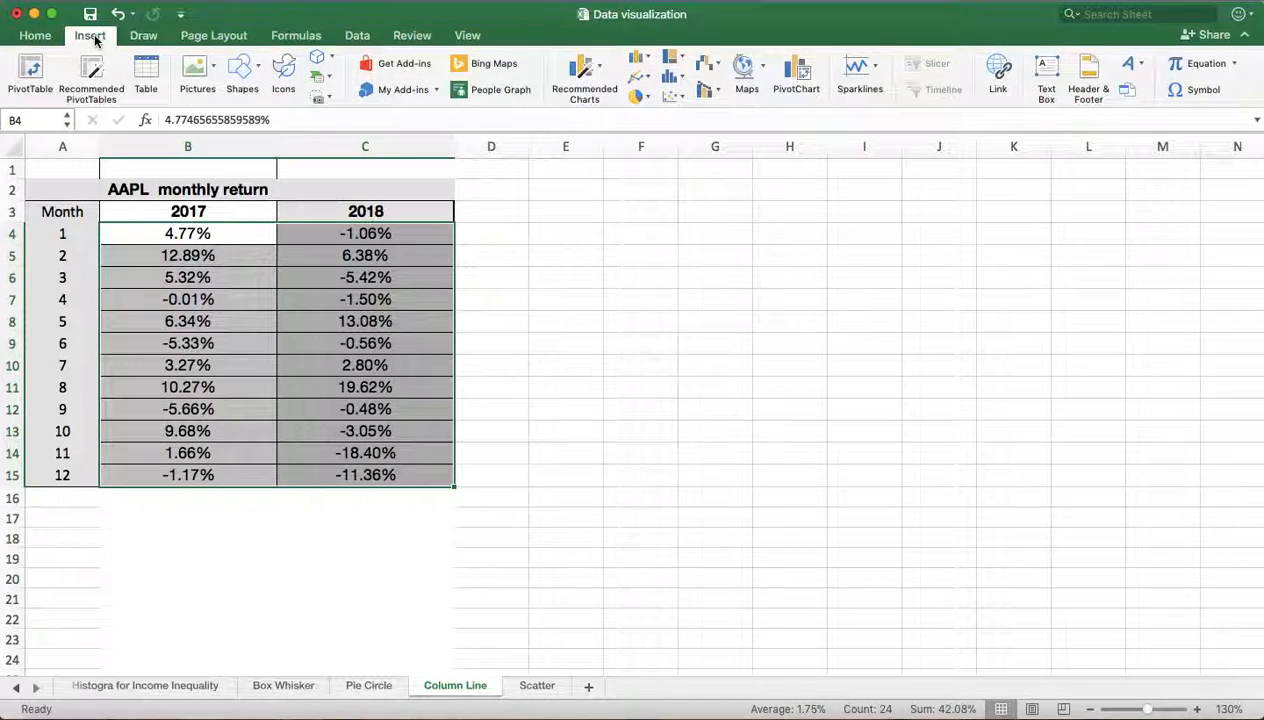
pyautogui.click(637, 80)
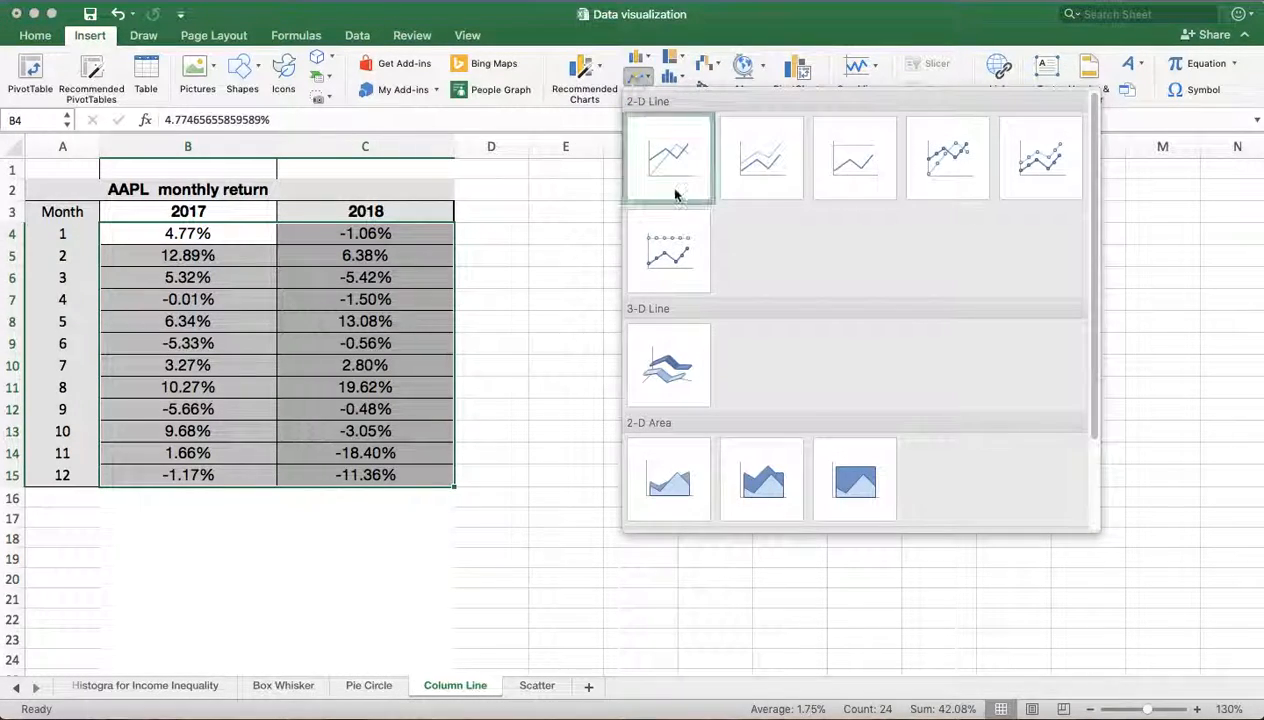
pyautogui.click(670, 162)
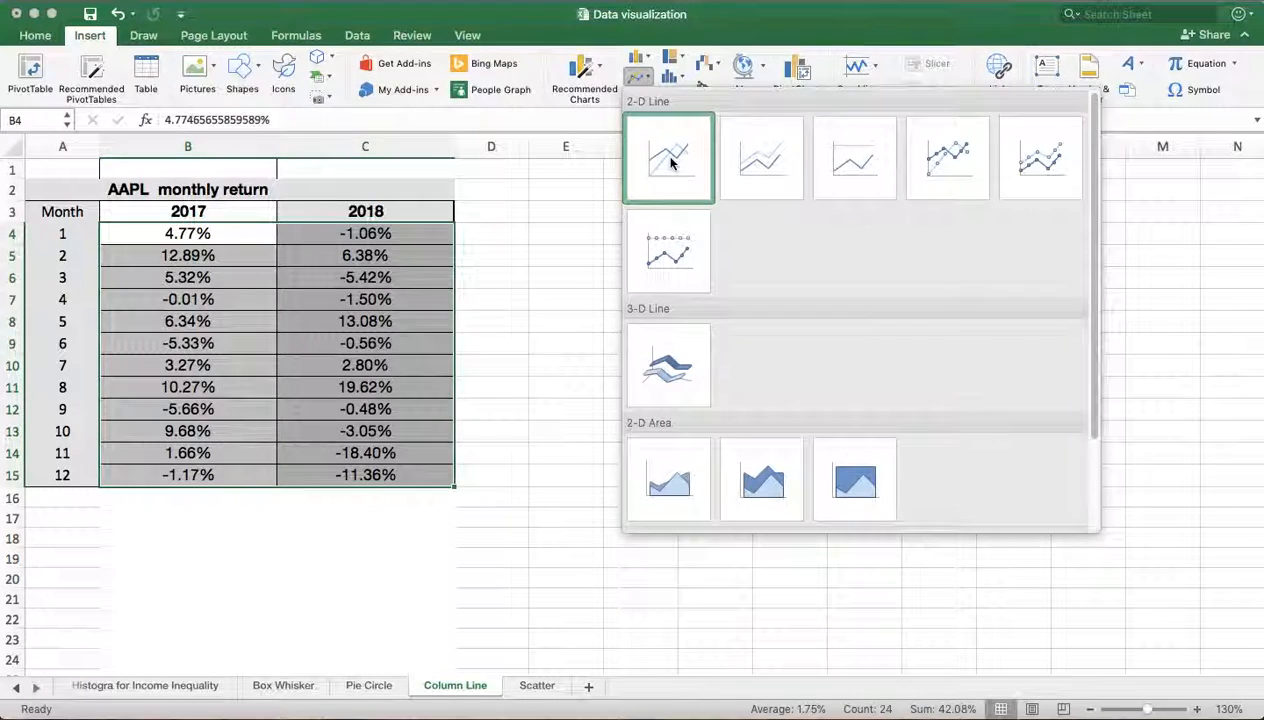
pyautogui.moveTo(561, 318); pyautogui.dragTo(659, 248)
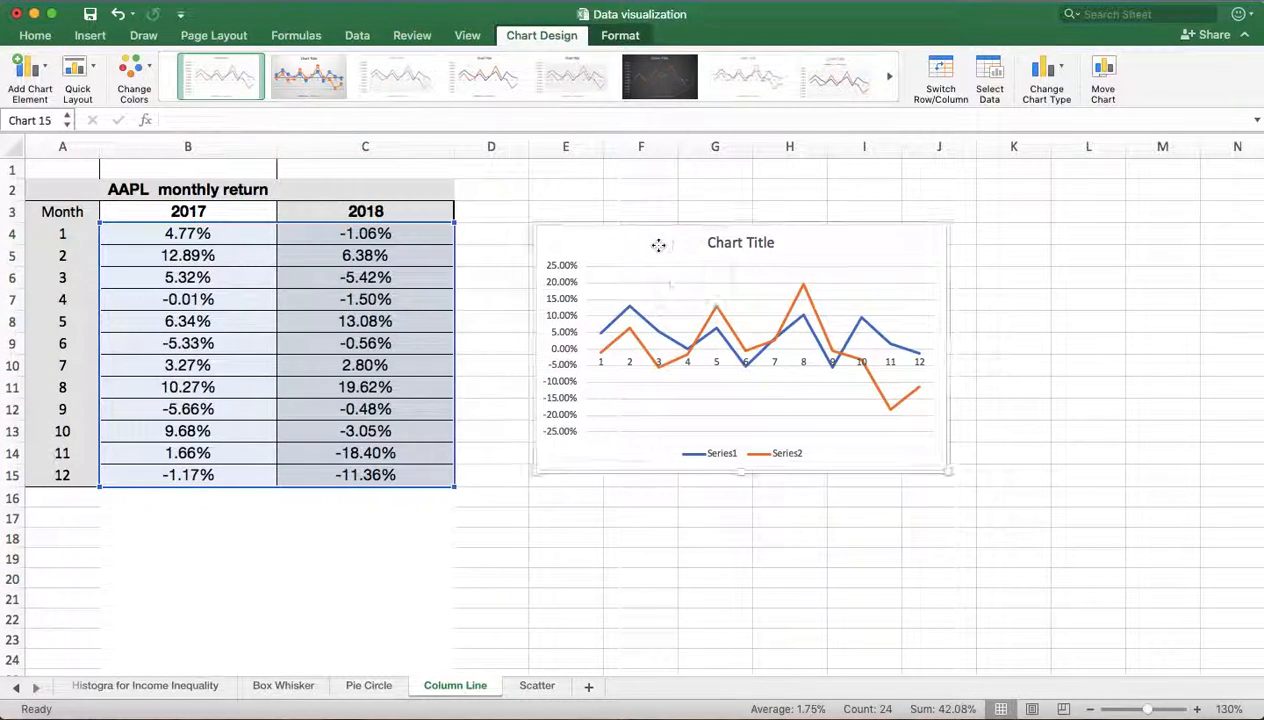
pyautogui.moveTo(946, 471); pyautogui.dragTo(1193, 603)
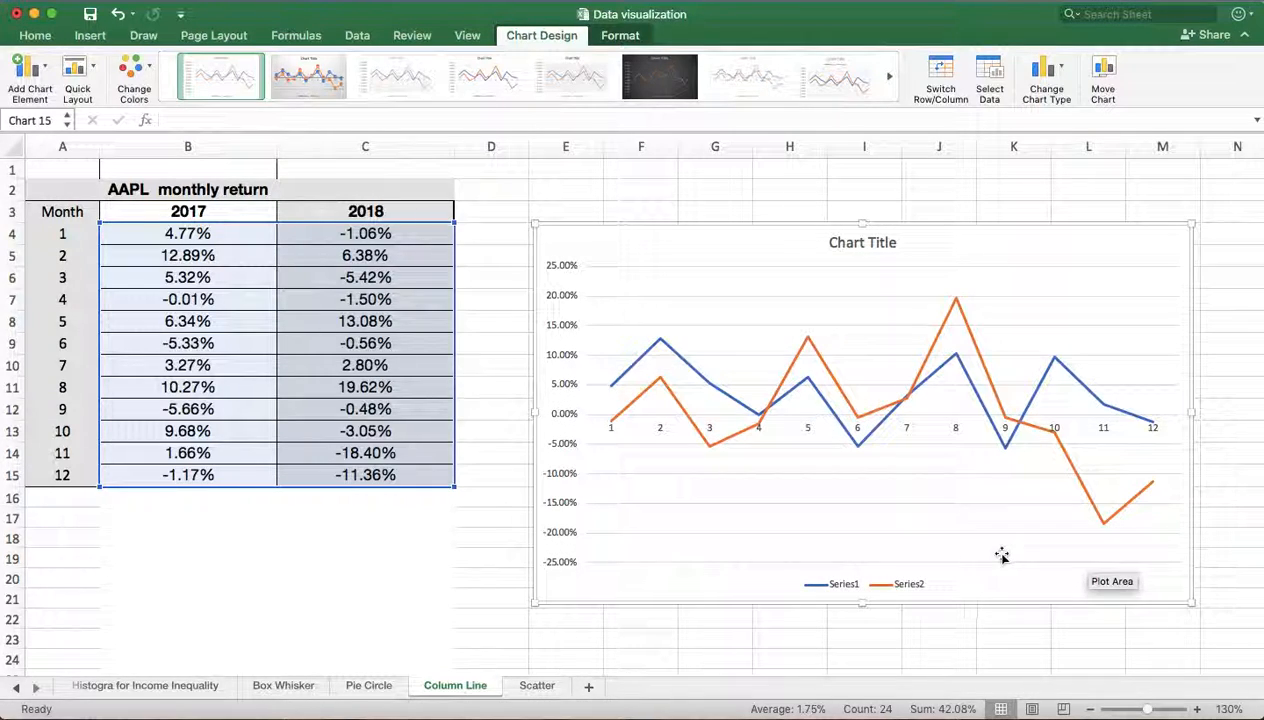
# - Name the line chart's two series from header cells B3 (2017) and C3 (2018) in the chart's data source
pyautogui.rightClick(853, 587)
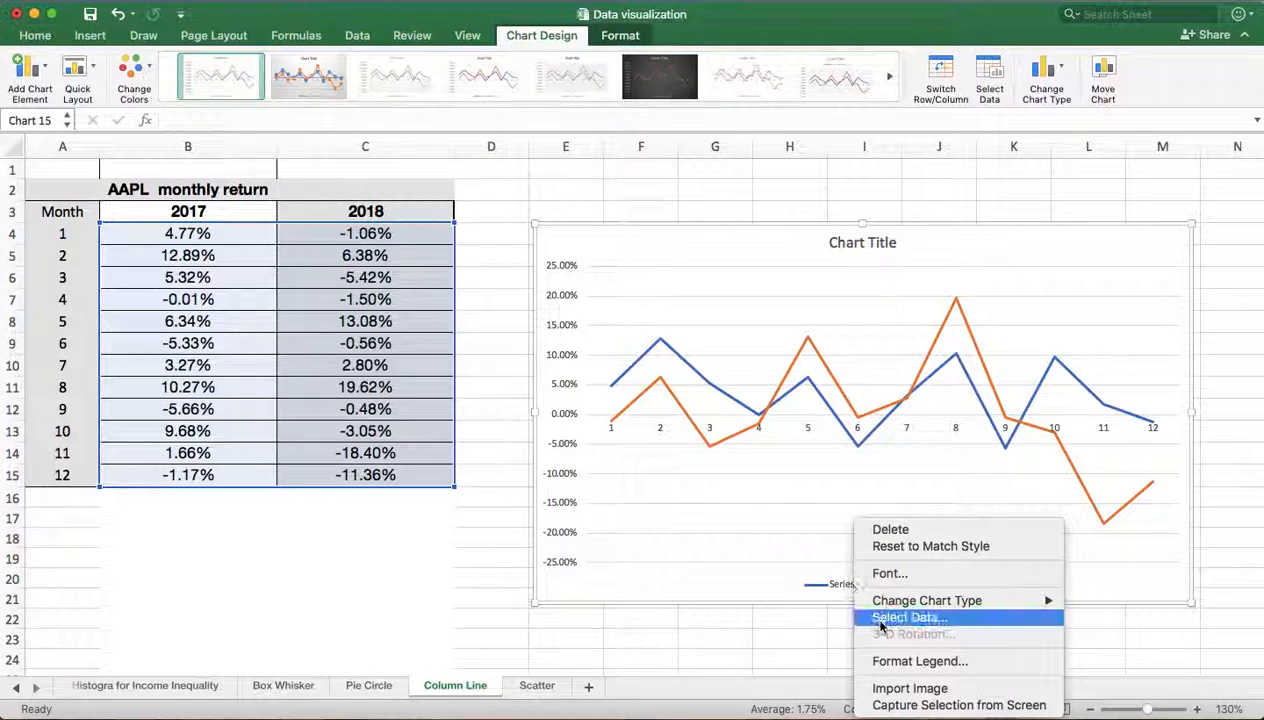
pyautogui.click(882, 618)
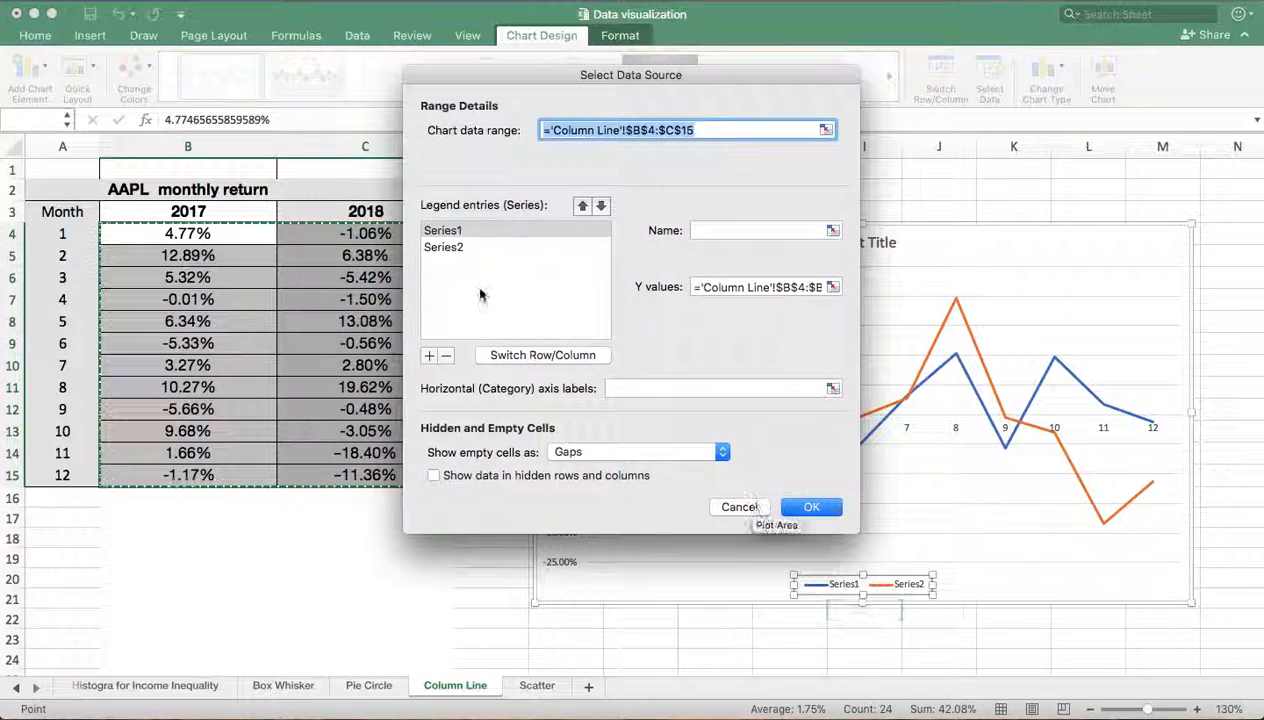
pyautogui.click(719, 230)
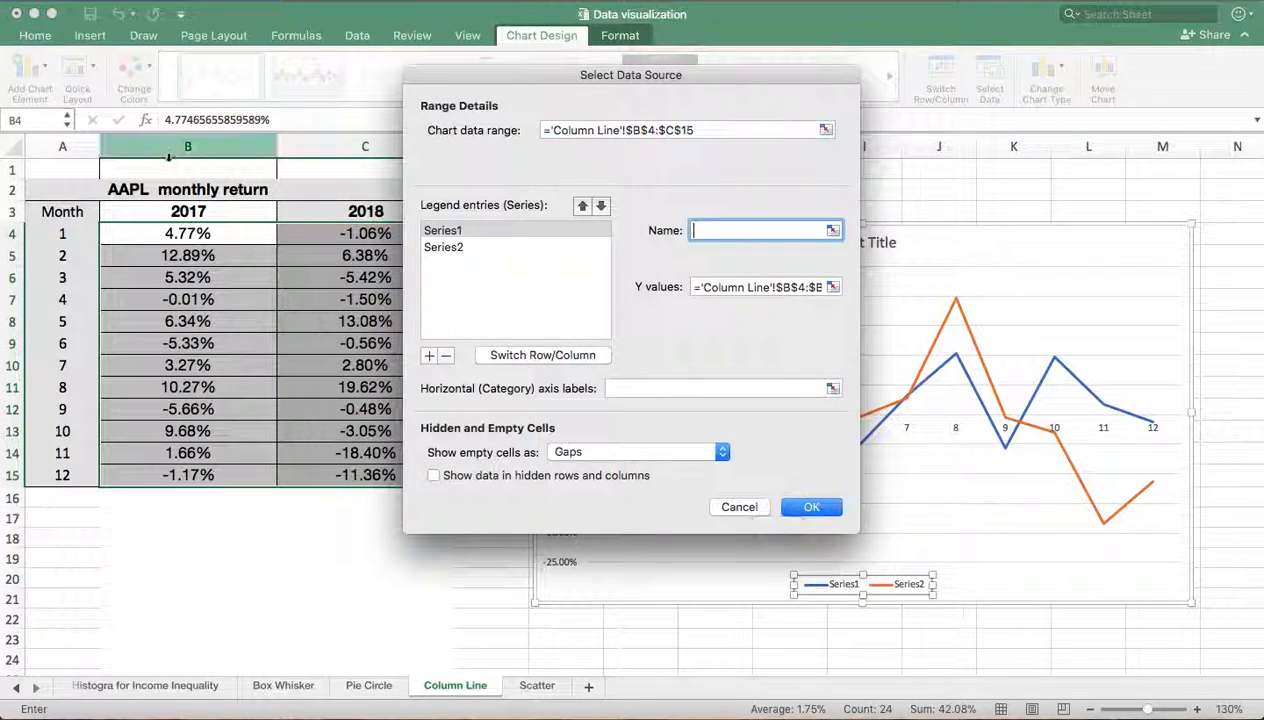
pyautogui.click(199, 210)
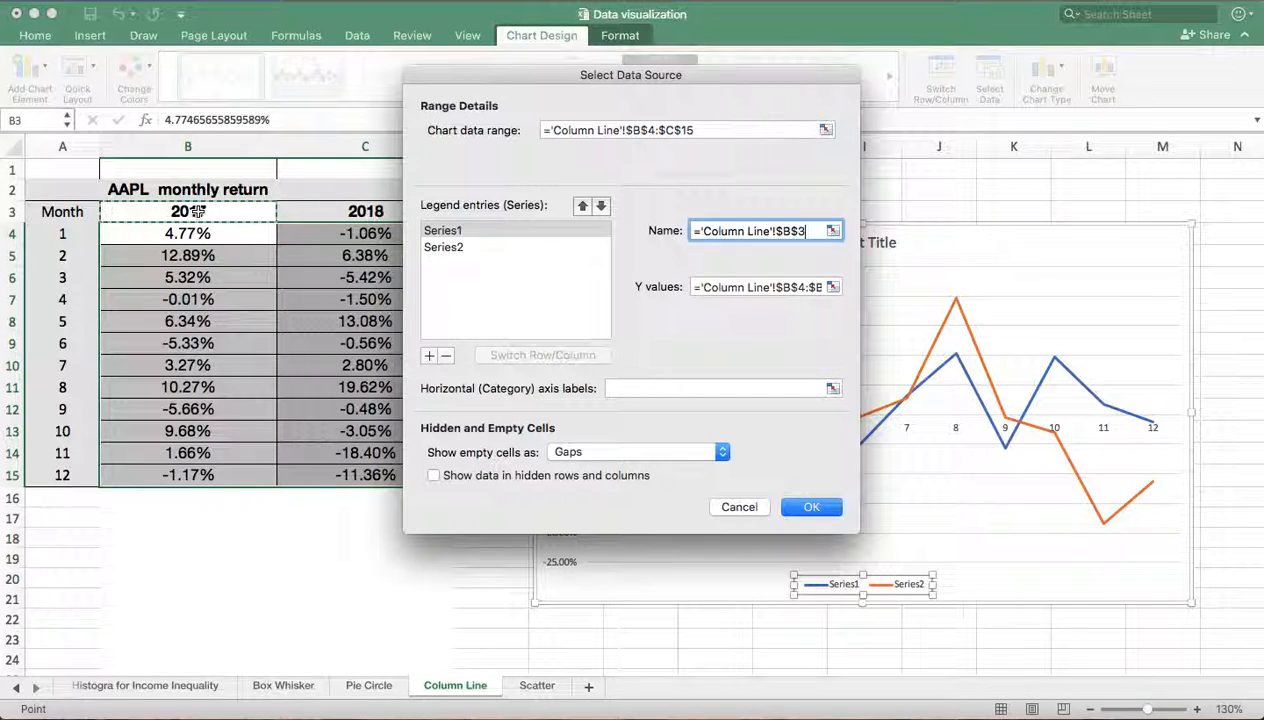
pyautogui.click(455, 250)
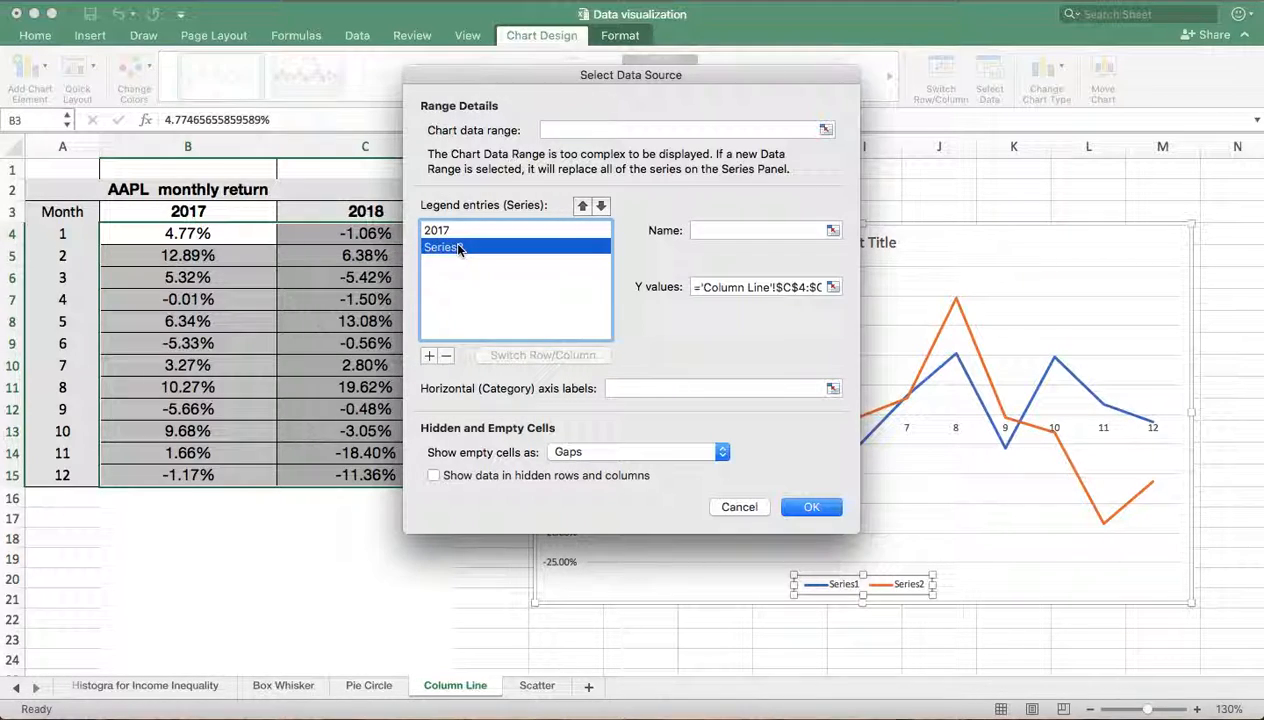
pyautogui.click(702, 231)
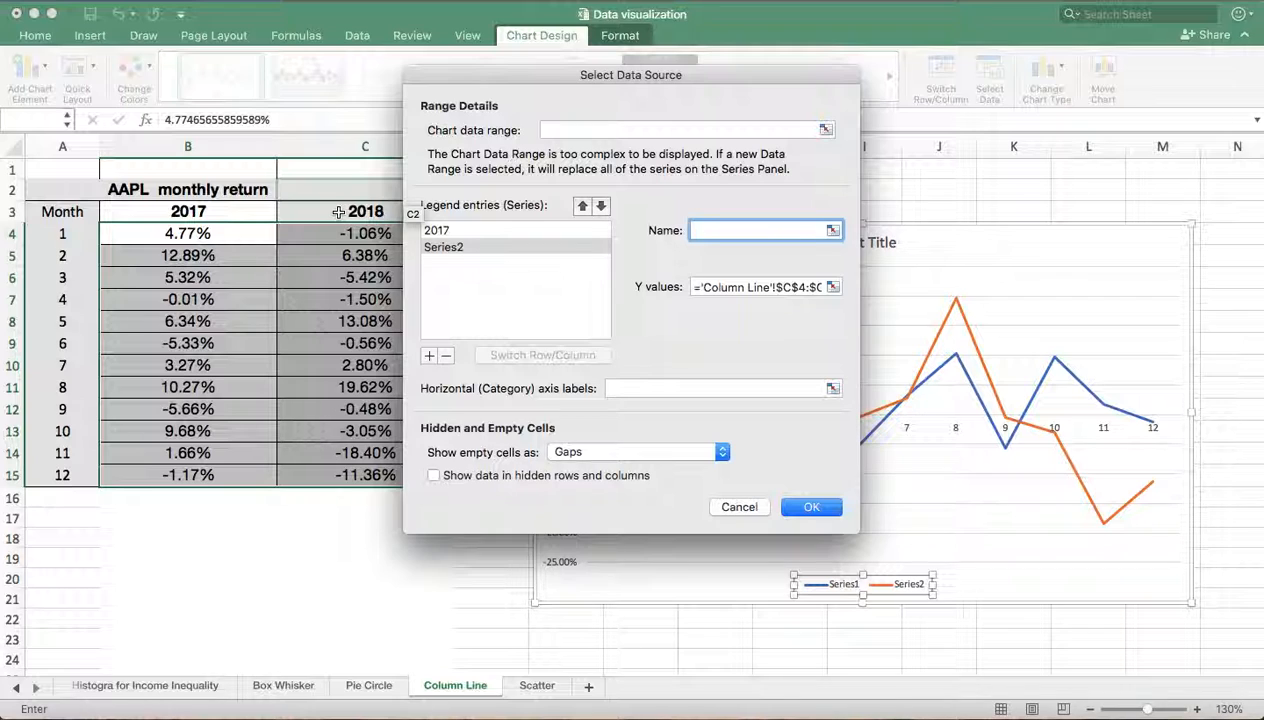
pyautogui.click(338, 212)
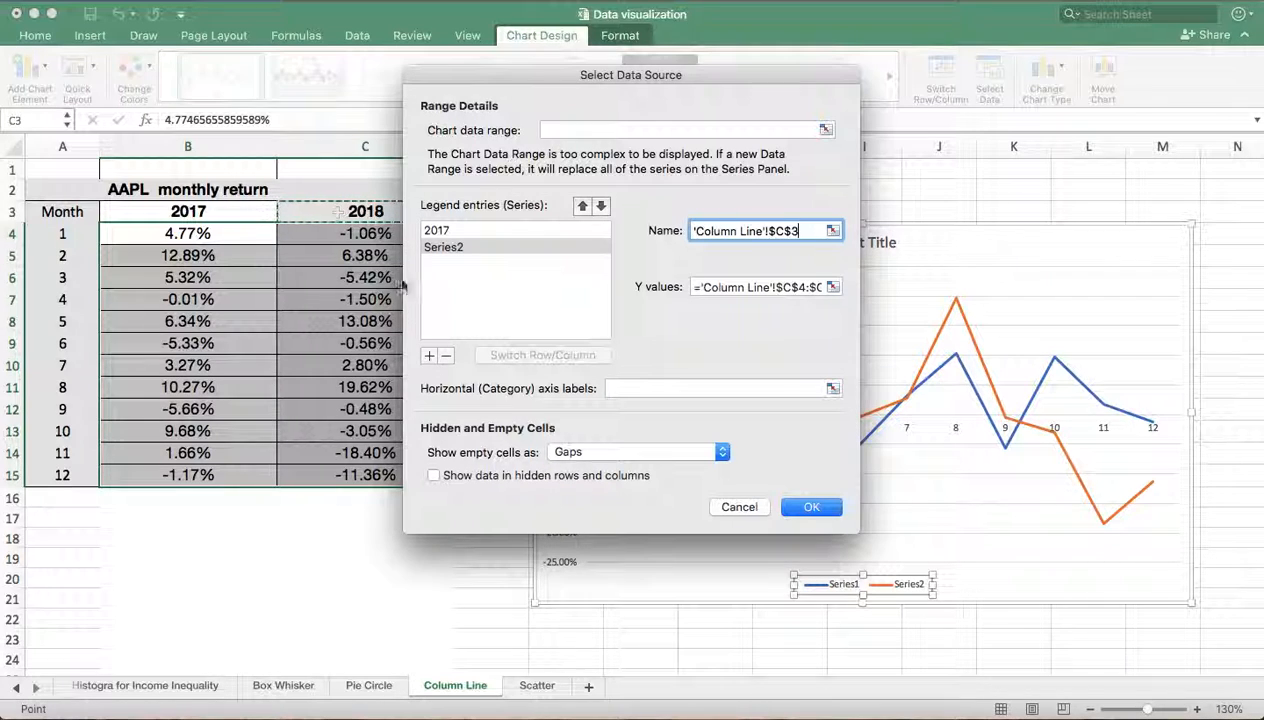
pyautogui.click(805, 506)
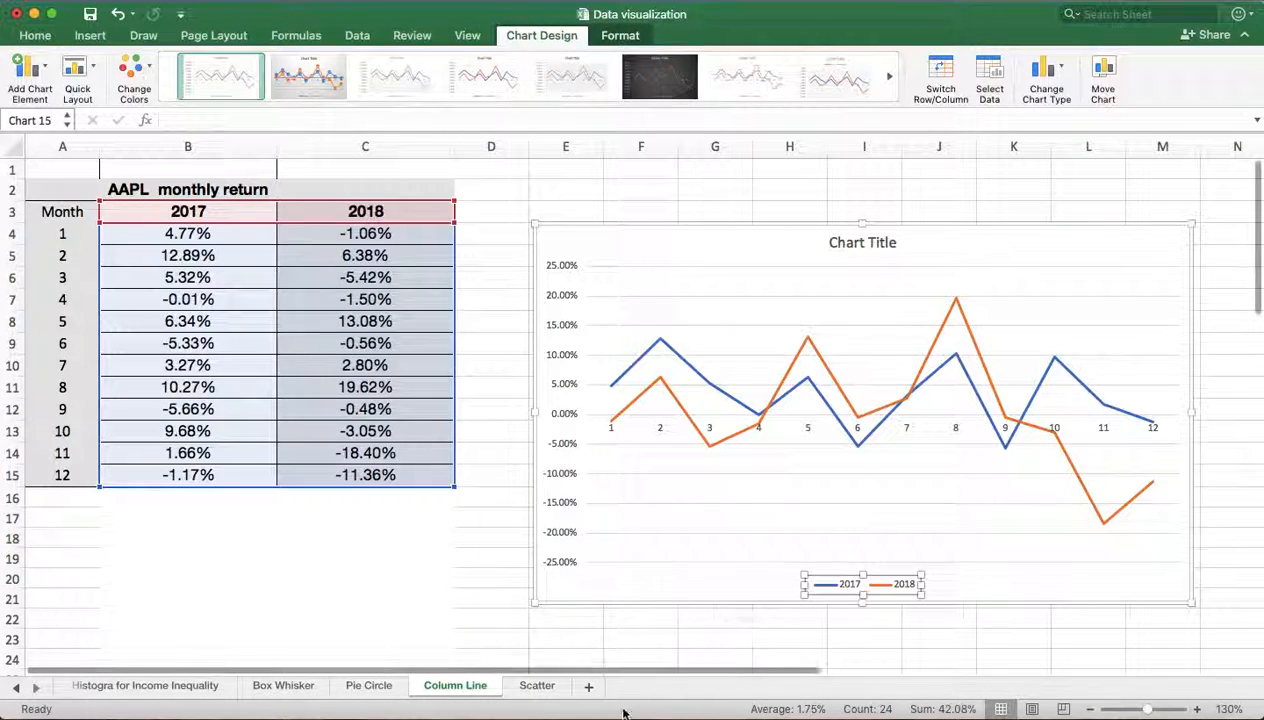
# - Insert a basic scatter chart of the Monthly Return data in column C on the Scatter sheet and place it across about columns F to K
pyautogui.click(540, 688)
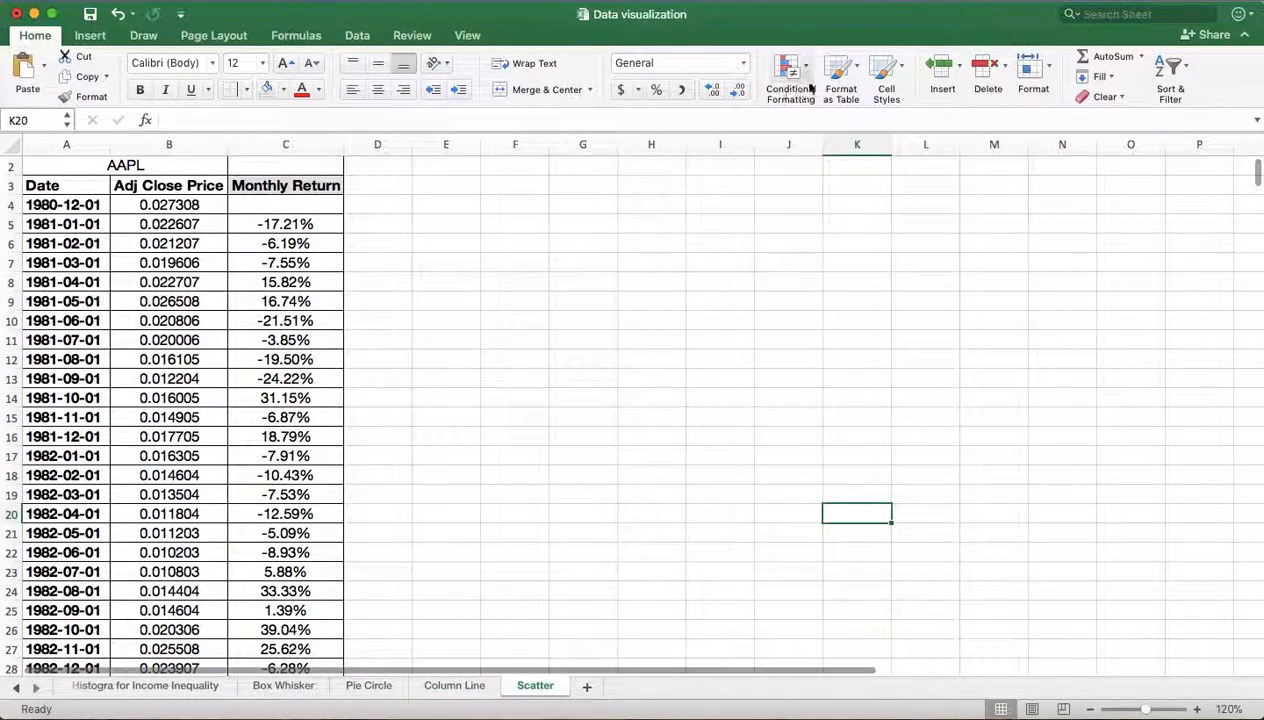
pyautogui.click(296, 144)
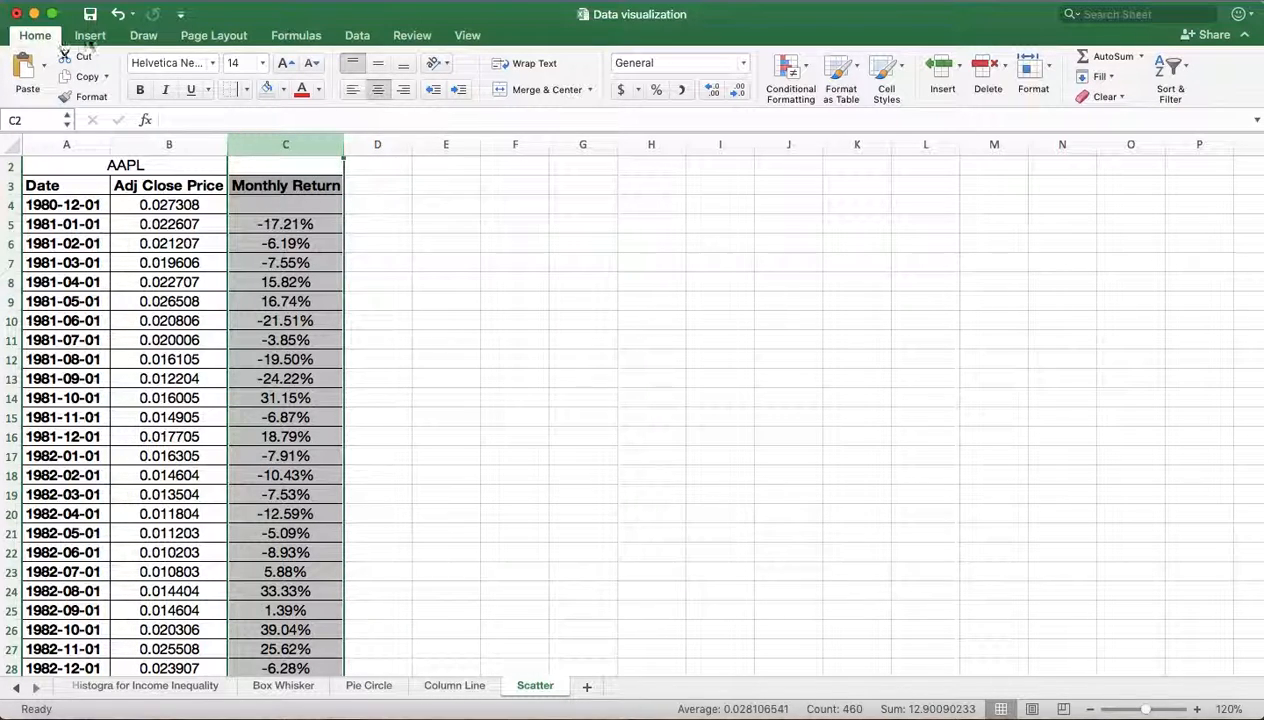
pyautogui.click(89, 36)
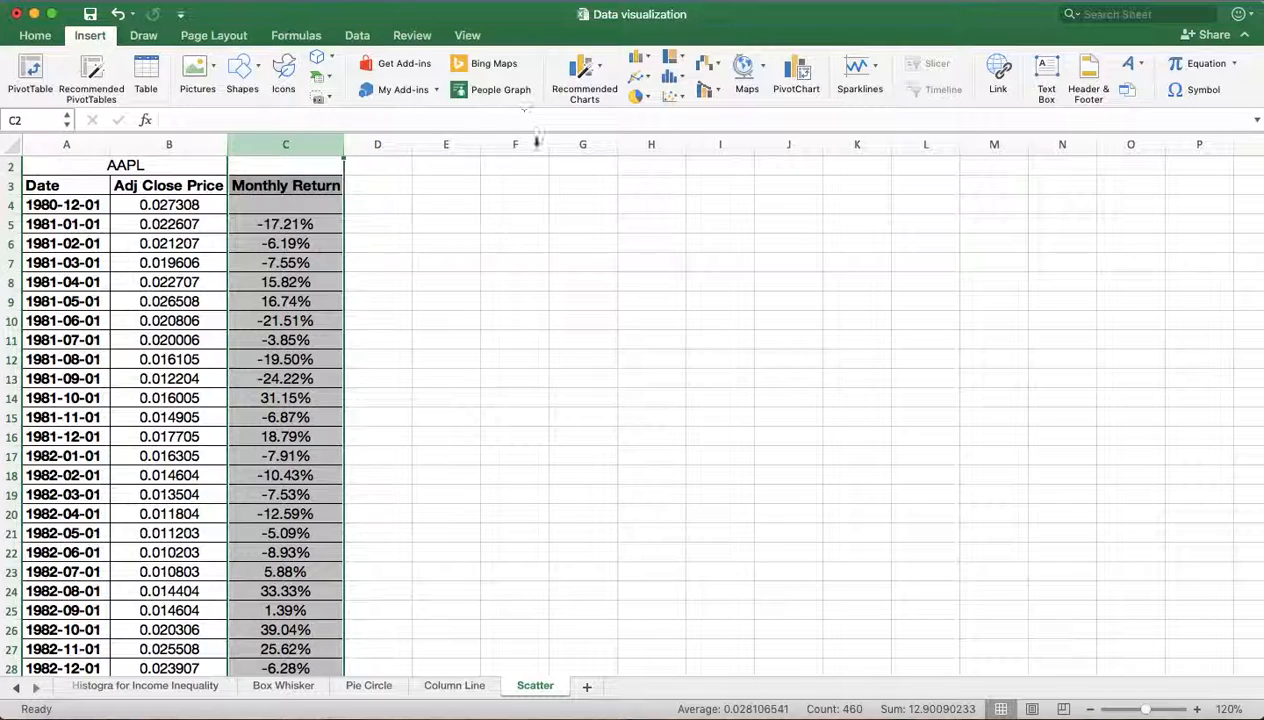
pyautogui.click(673, 99)
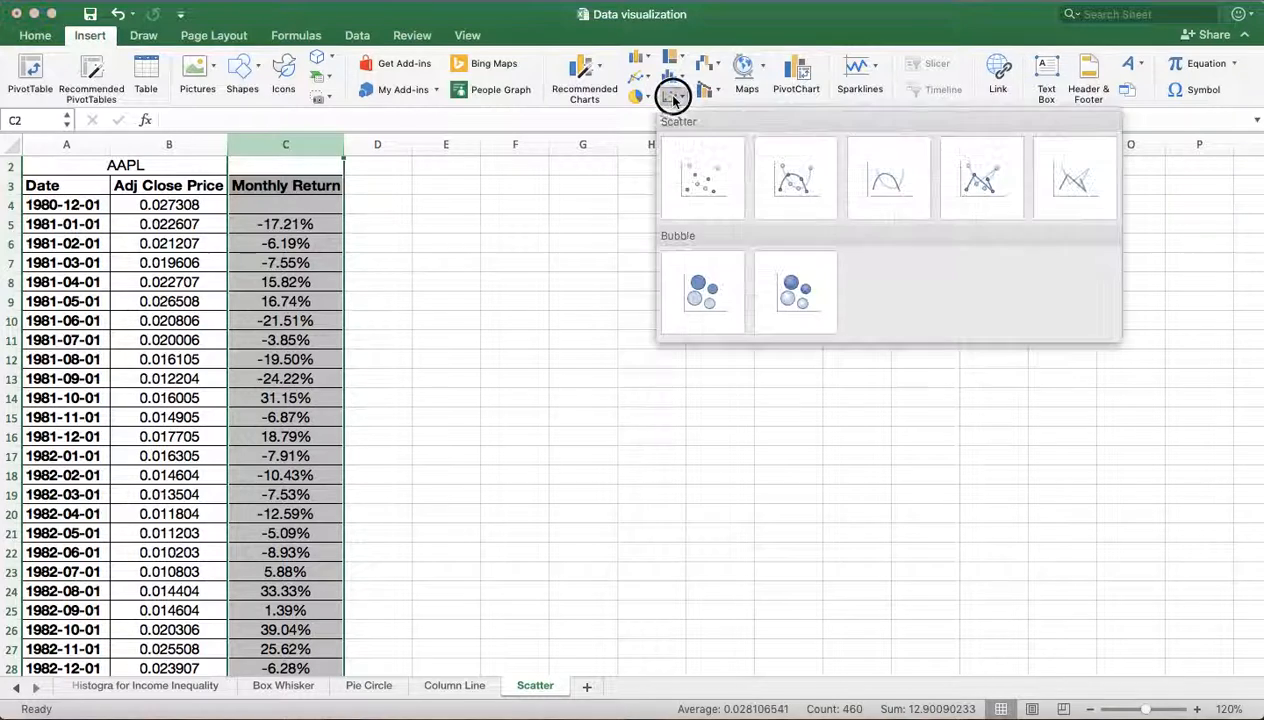
pyautogui.click(708, 183)
pyautogui.moveTo(662, 317); pyautogui.dragTo(710, 280)
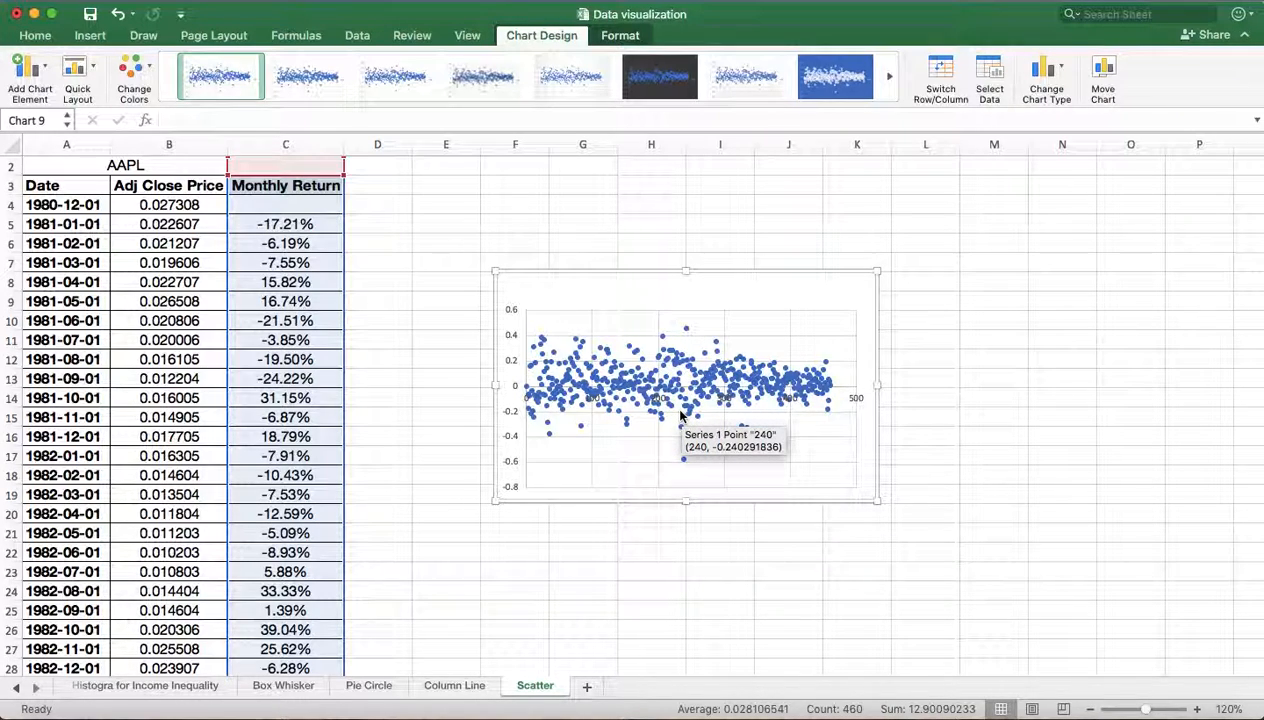
pyautogui.click(1082, 376)
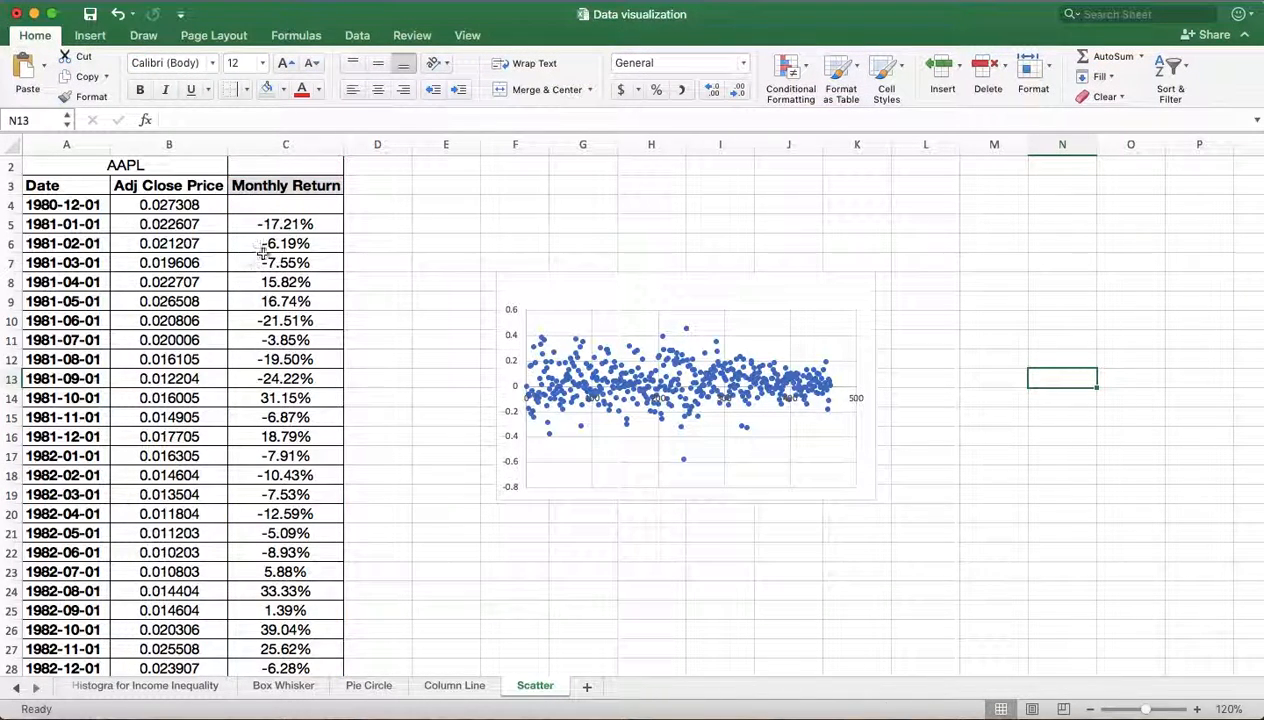
# - Insert the recommended Pareto chart of the Monthly Return data in column C
pyautogui.click(285, 145)
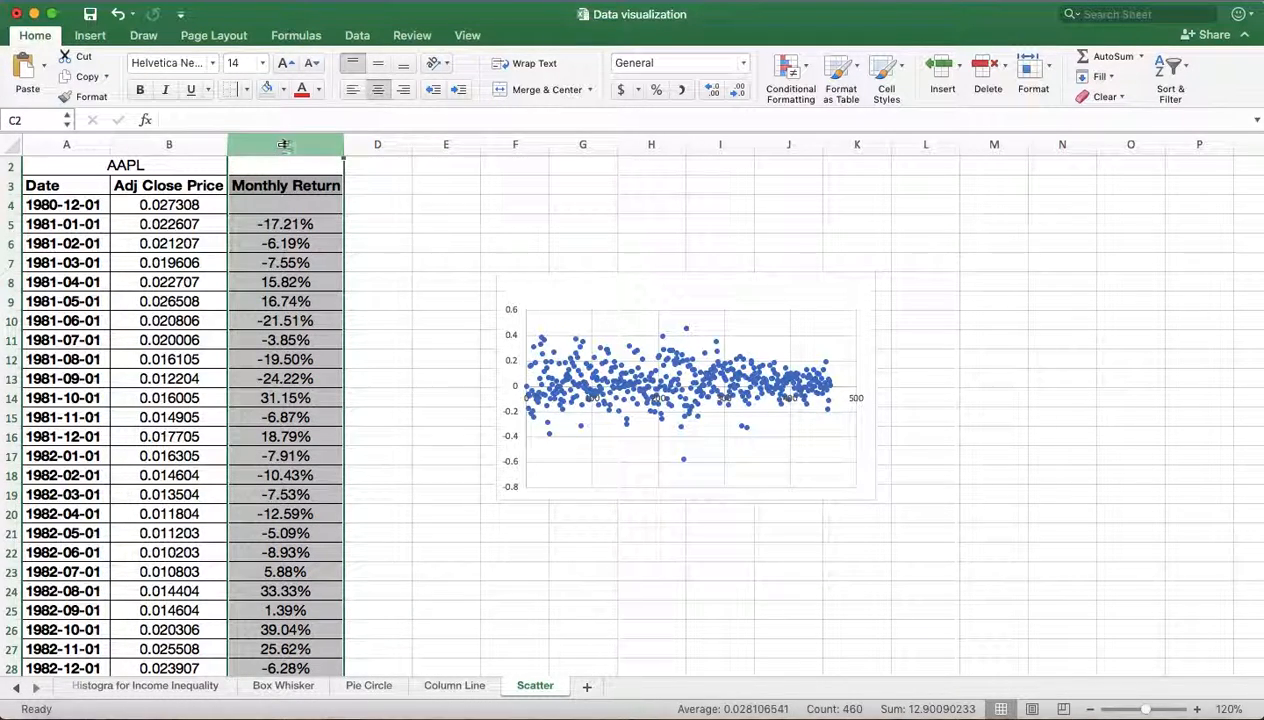
pyautogui.click(92, 36)
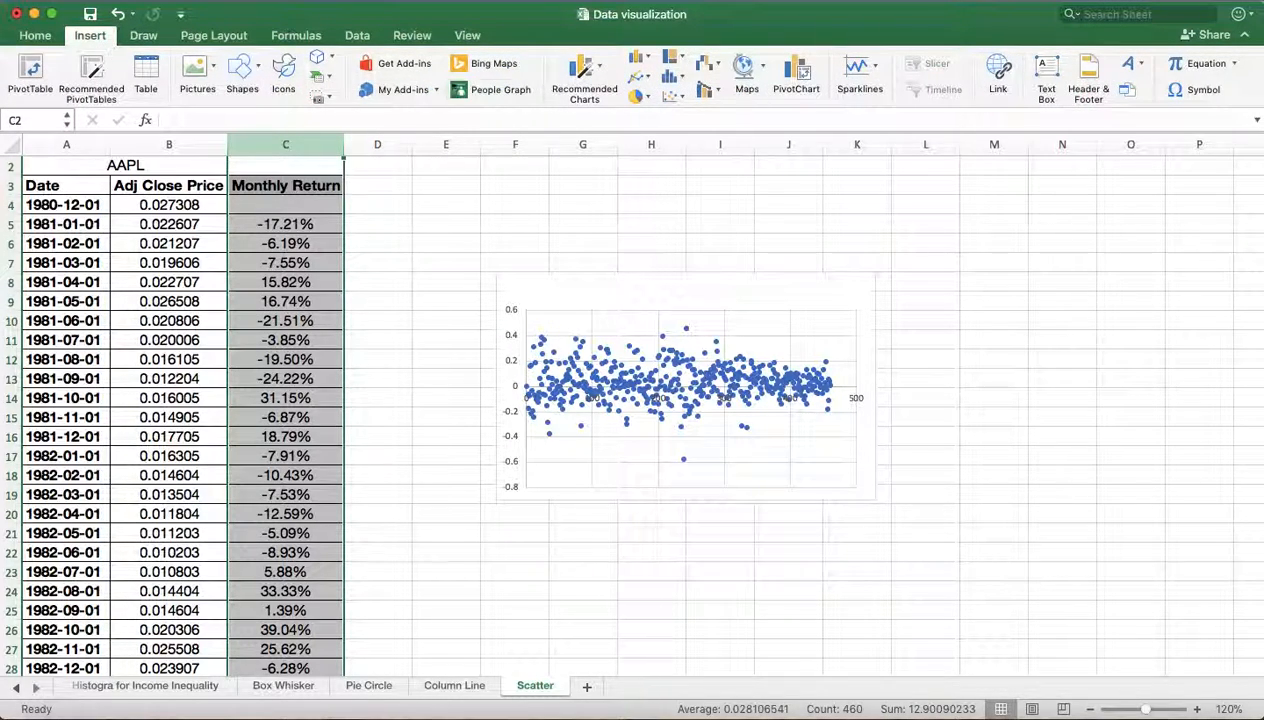
pyautogui.click(598, 69)
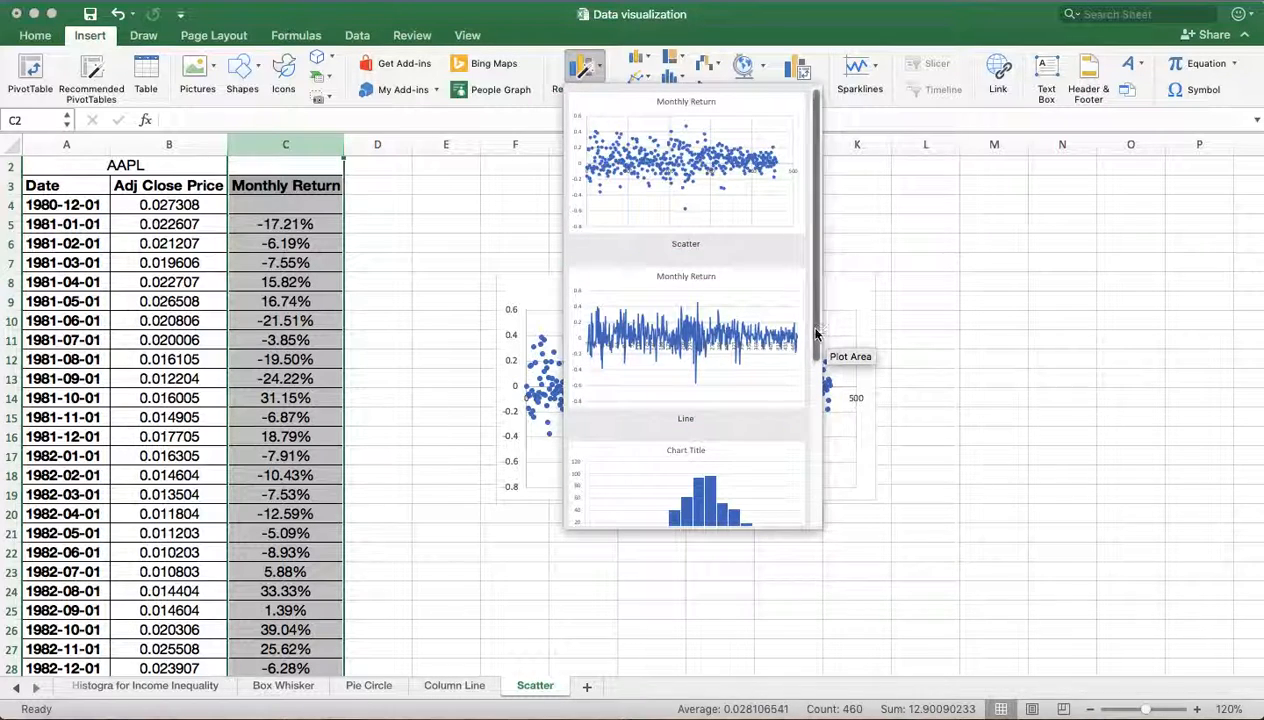
pyautogui.click(812, 400)
pyautogui.moveTo(810, 427); pyautogui.dragTo(812, 452)
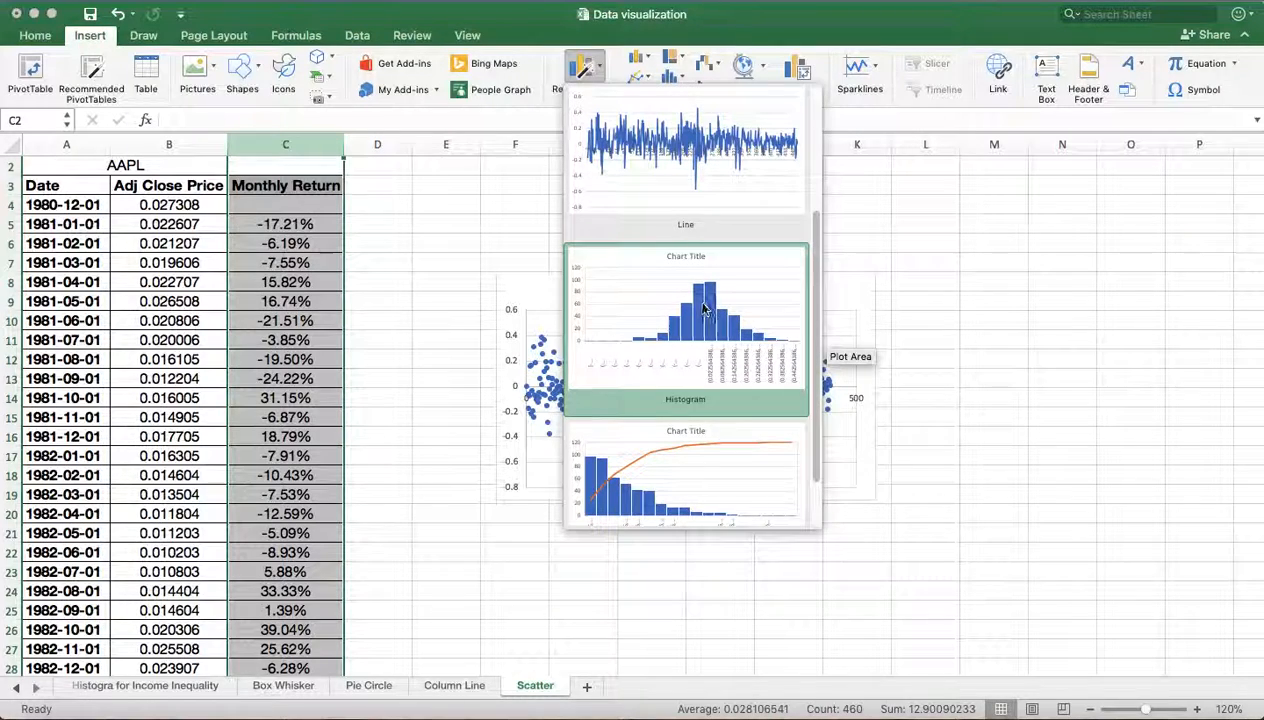
pyautogui.moveTo(815, 319); pyautogui.dragTo(810, 390)
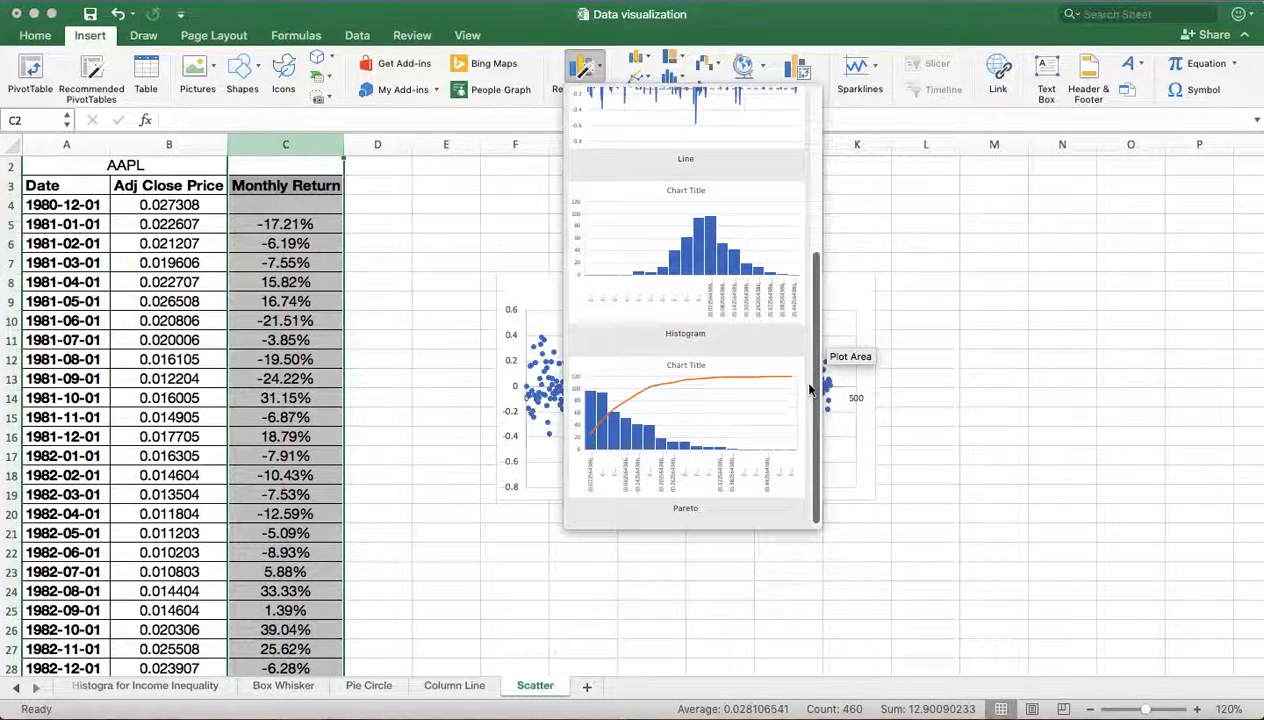
pyautogui.click(693, 412)
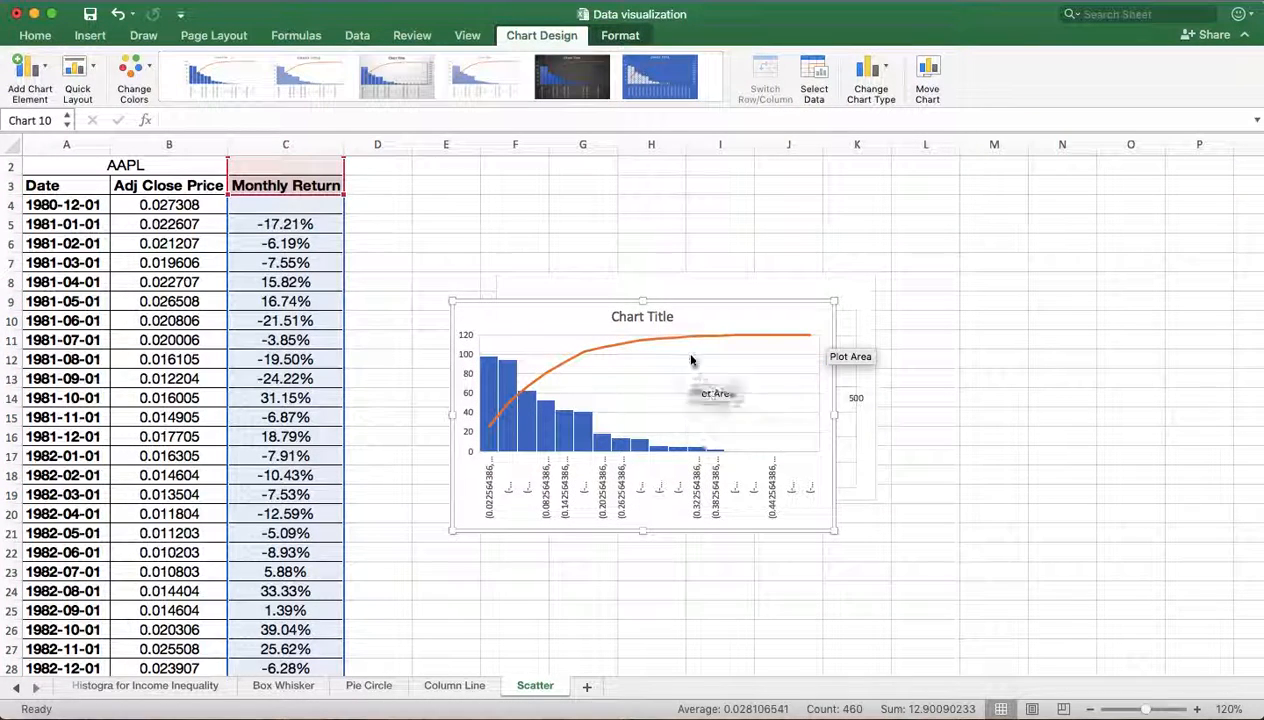
# - Move the Pareto chart over the scatter chart and enlarge it to span about columns F to M and rows 4 to 26
pyautogui.moveTo(742, 318); pyautogui.dragTo(782, 238)
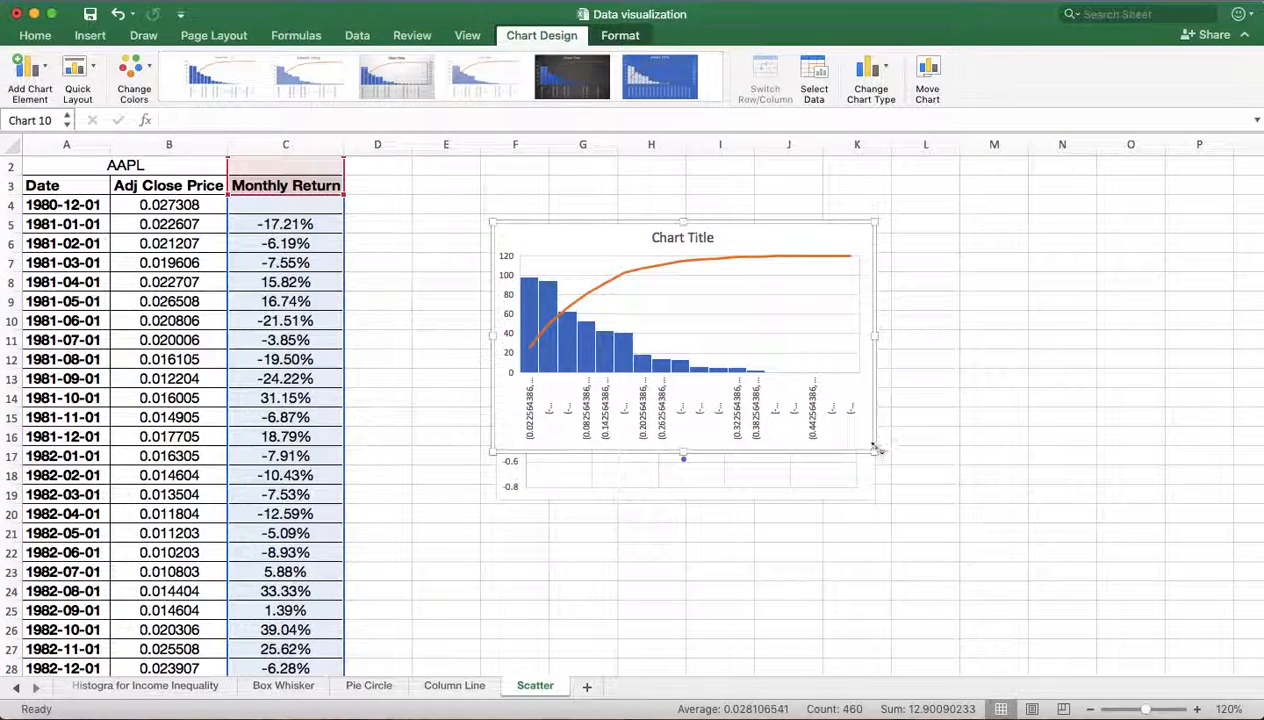
pyautogui.moveTo(872, 451); pyautogui.dragTo(987, 626)
pyautogui.click(1090, 514)
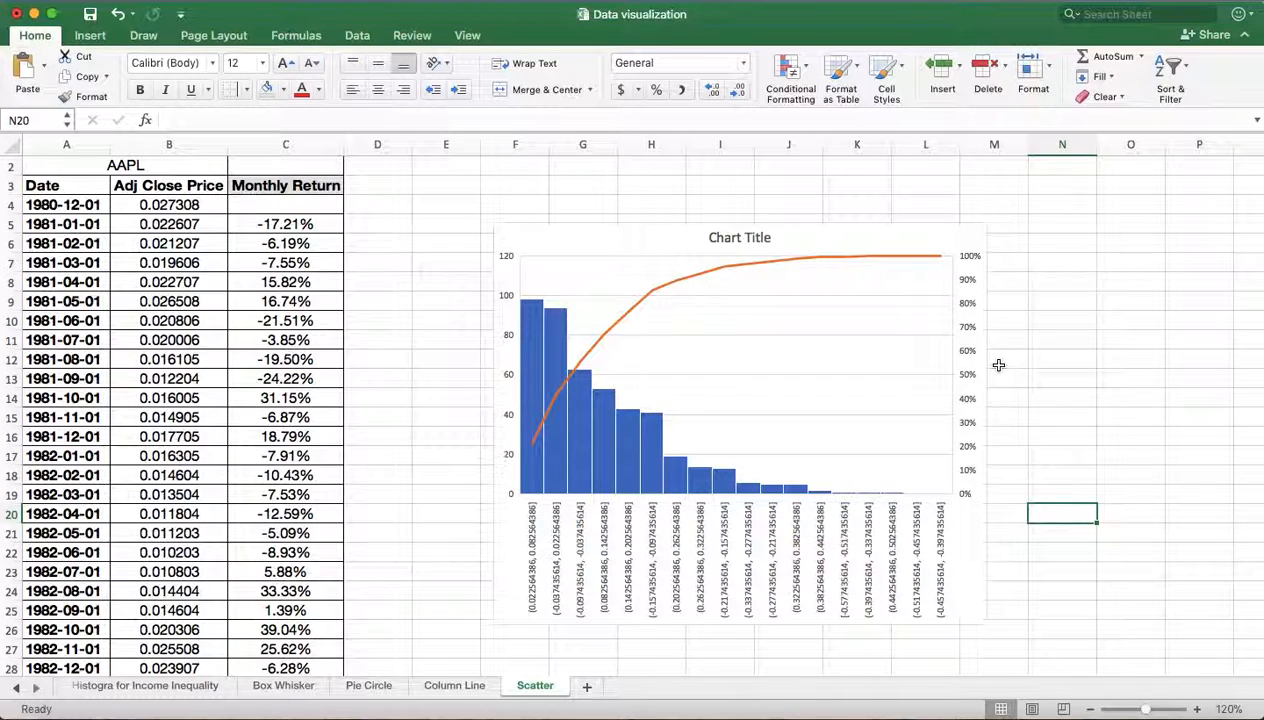
pyautogui.moveTo(564, 374)
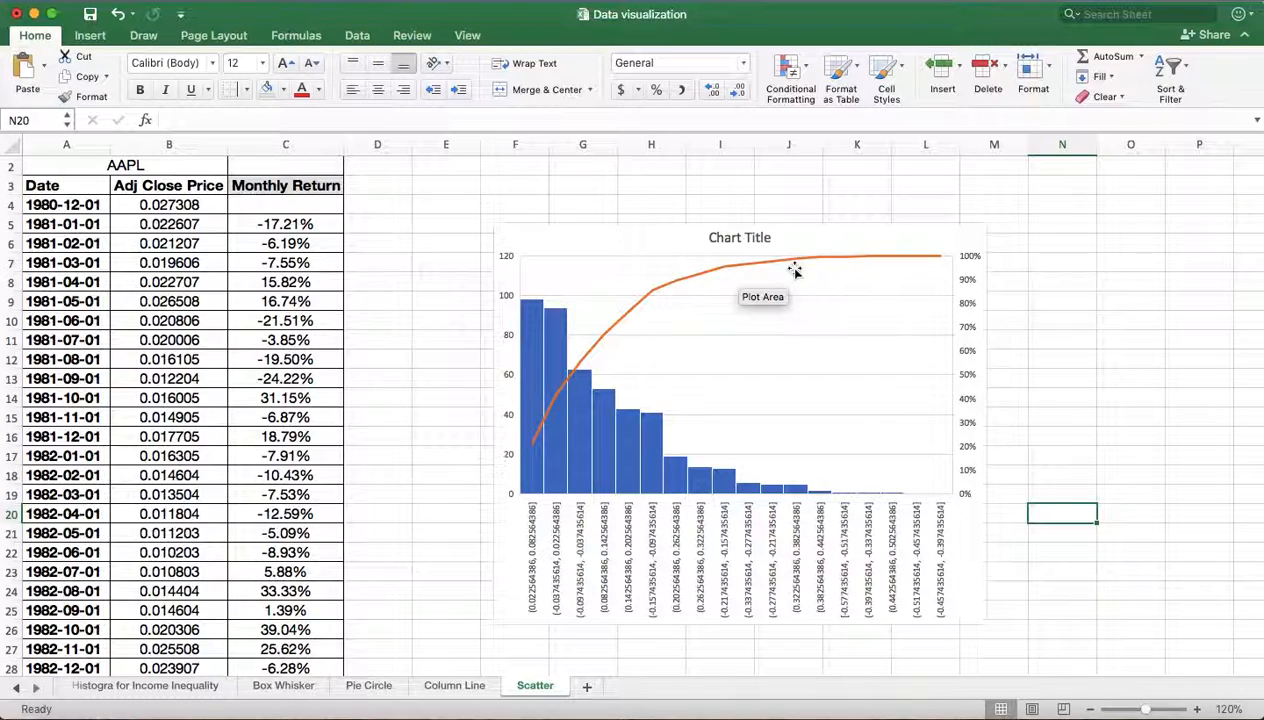
pyautogui.click(970, 237)
pyautogui.moveTo(987, 223); pyautogui.dragTo(1012, 199)
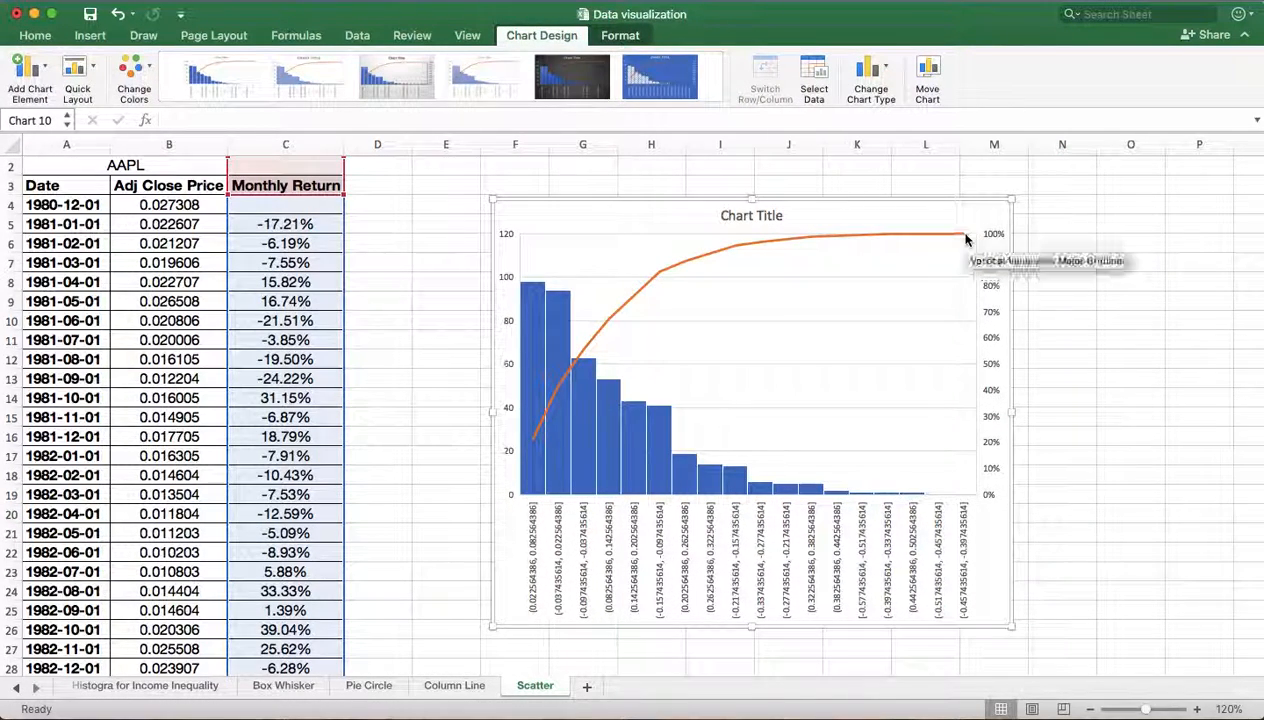